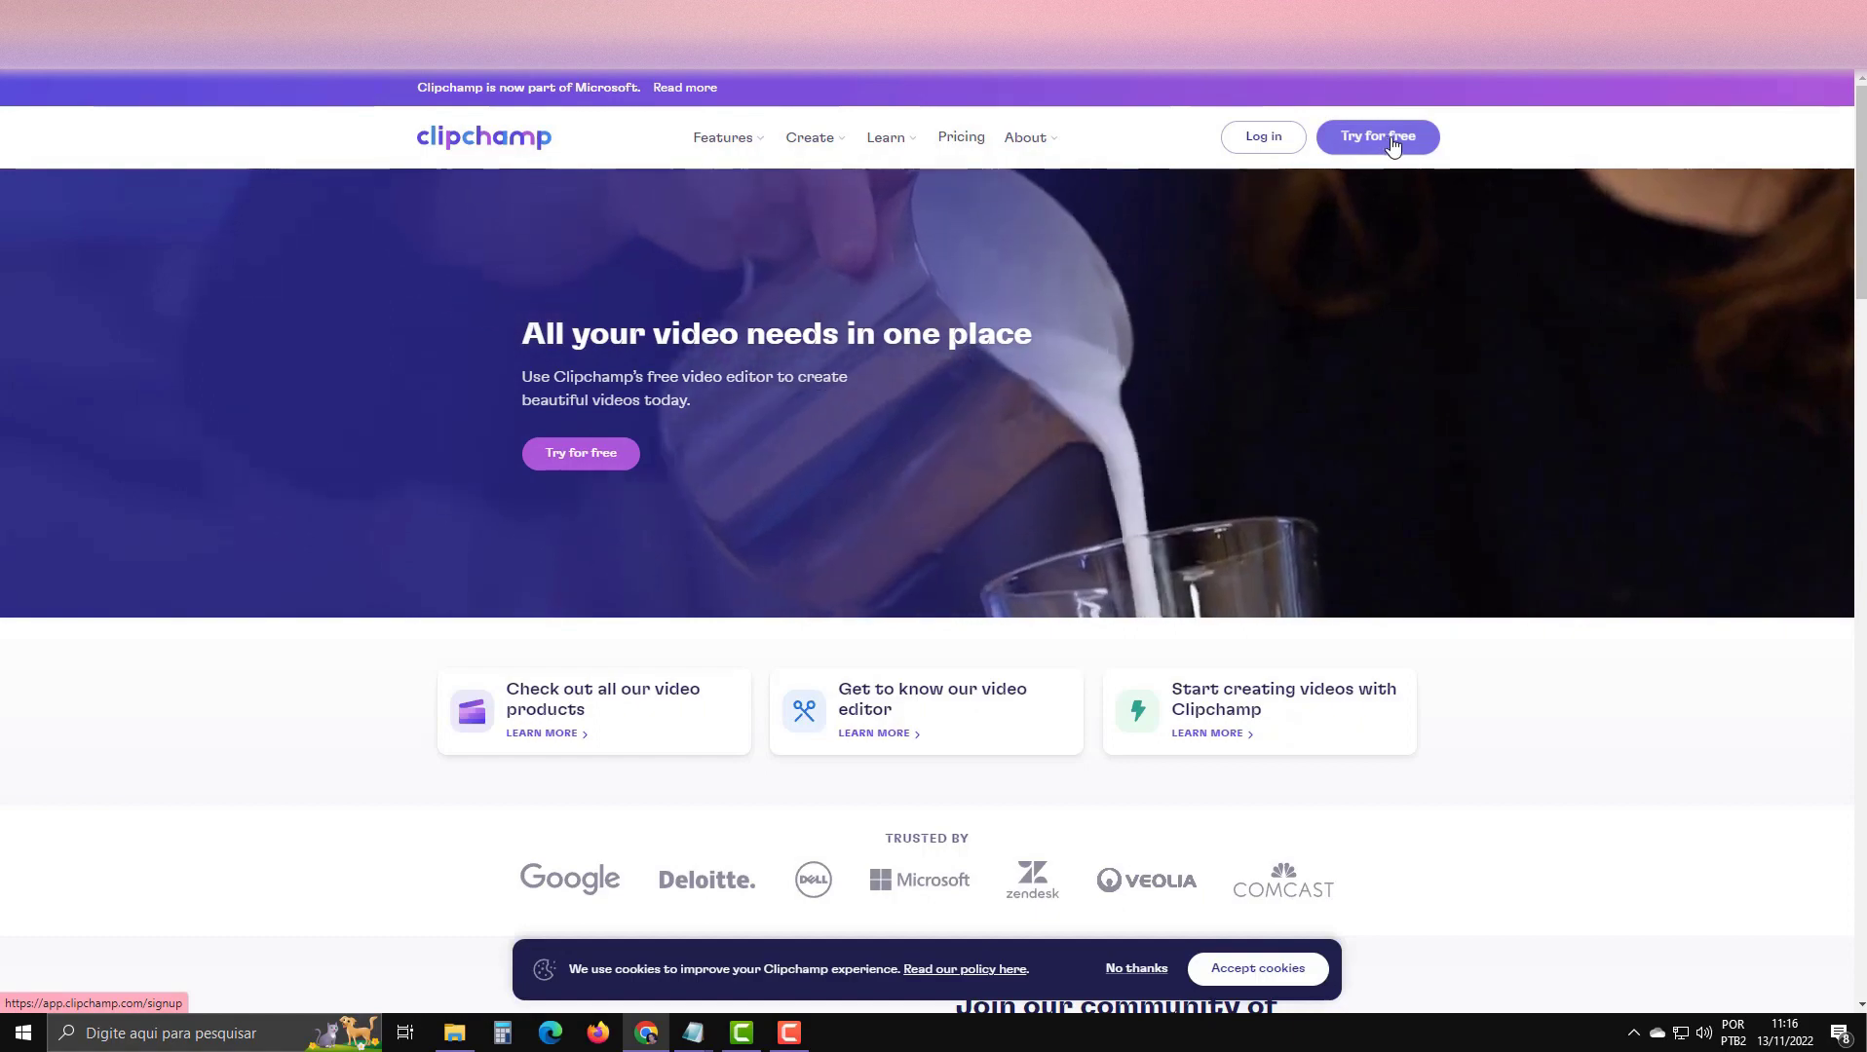
Enter Clipchamp through its free trial option and create a new video from scratch.
left_click(1382, 144)
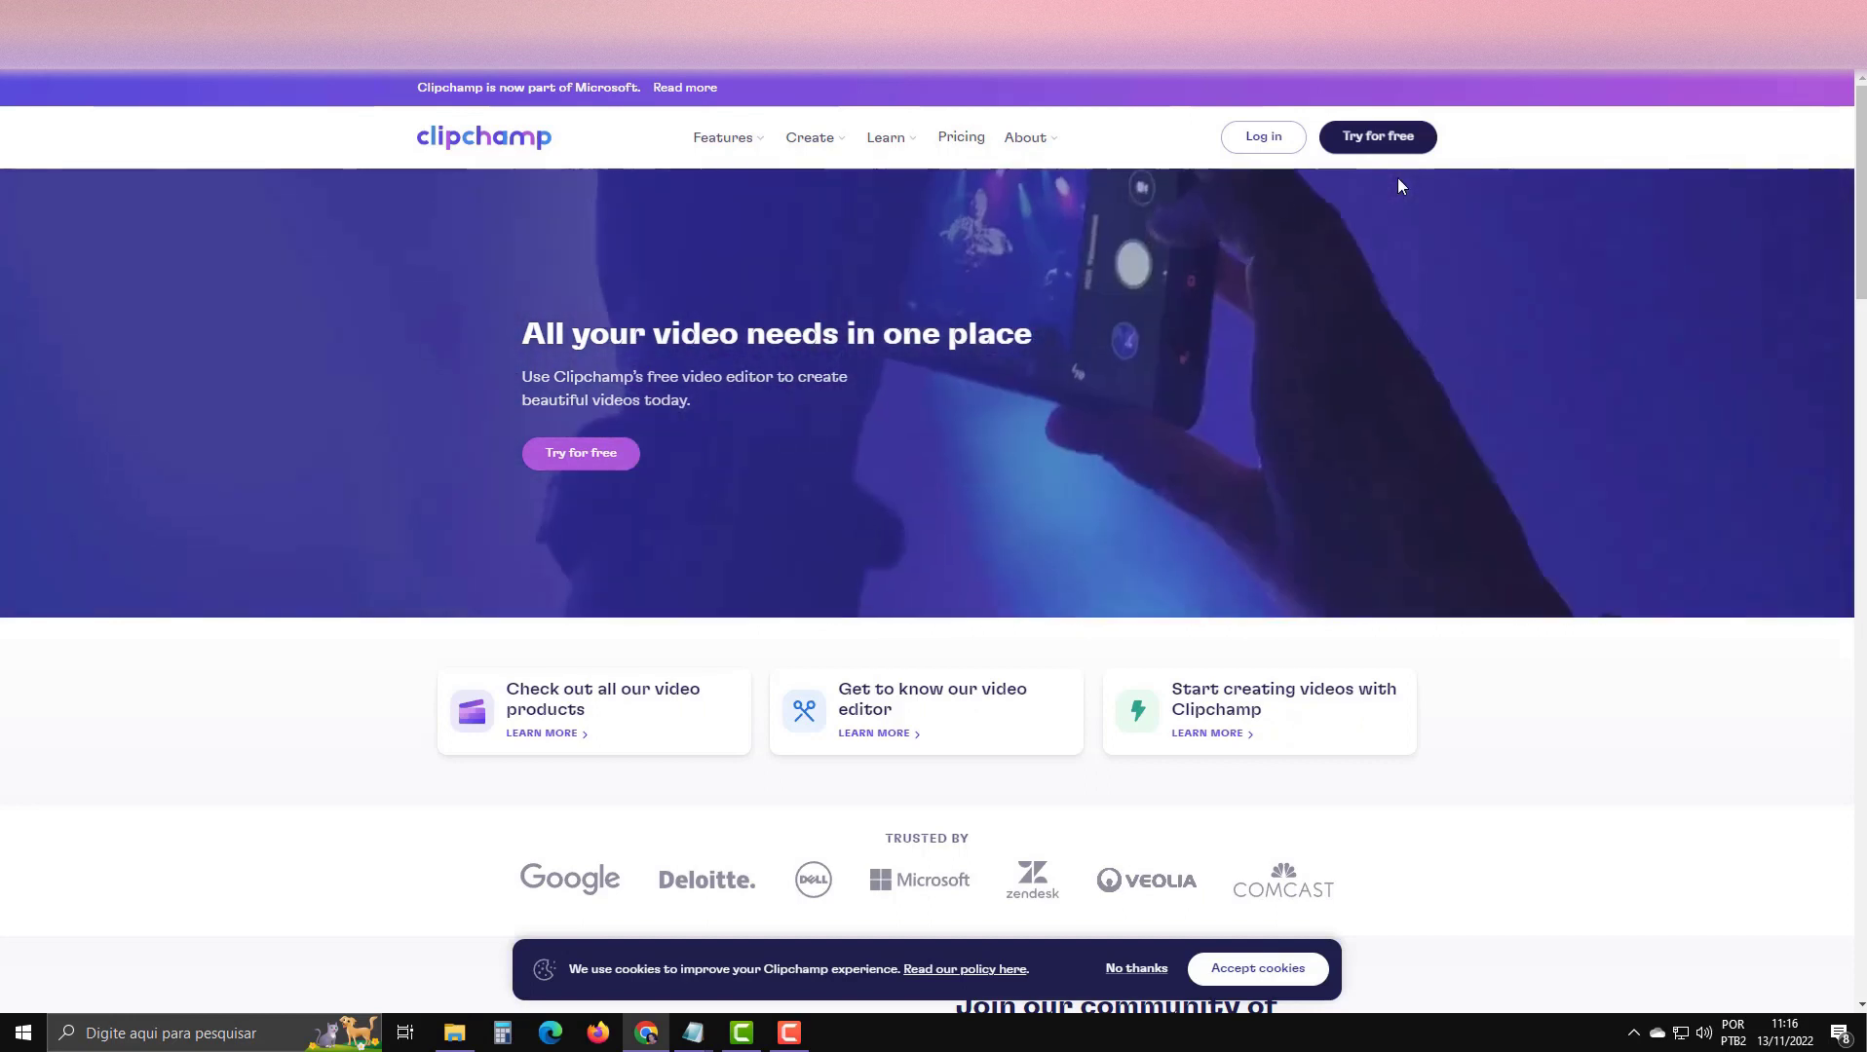
left_click(1377, 138)
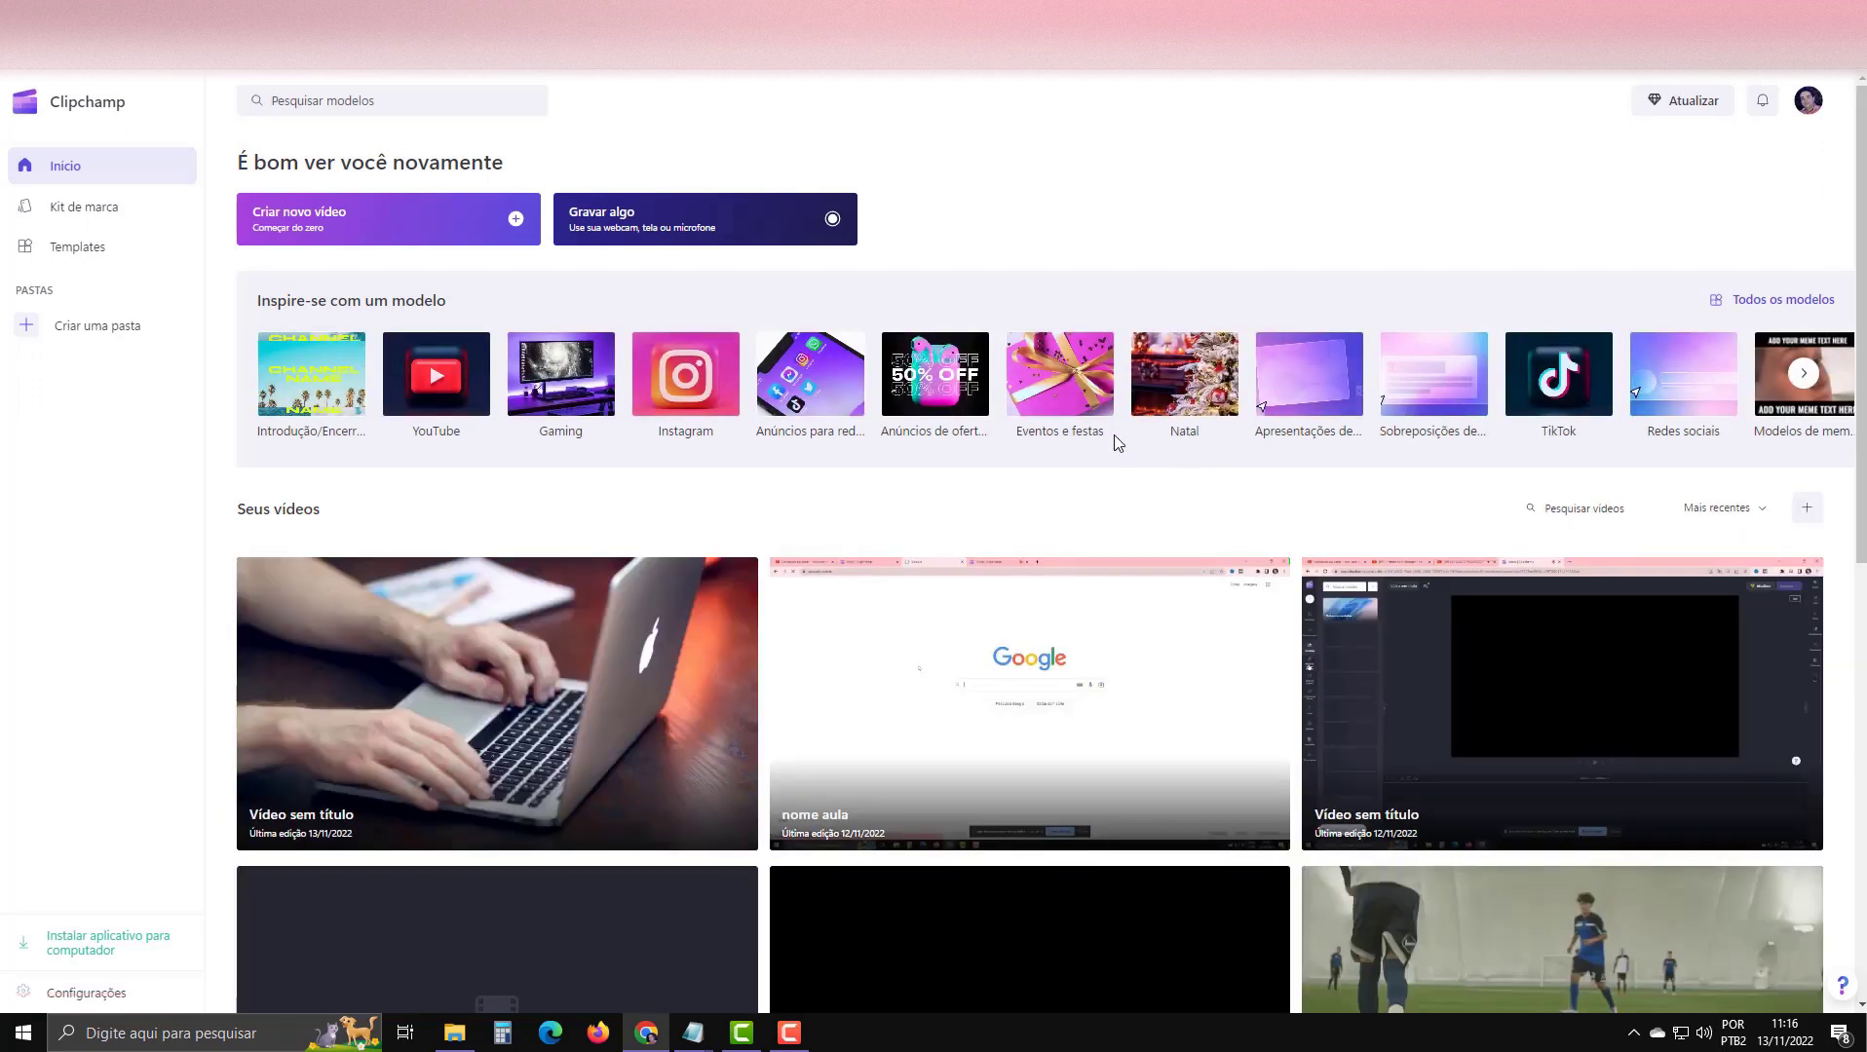
left_click(404, 227)
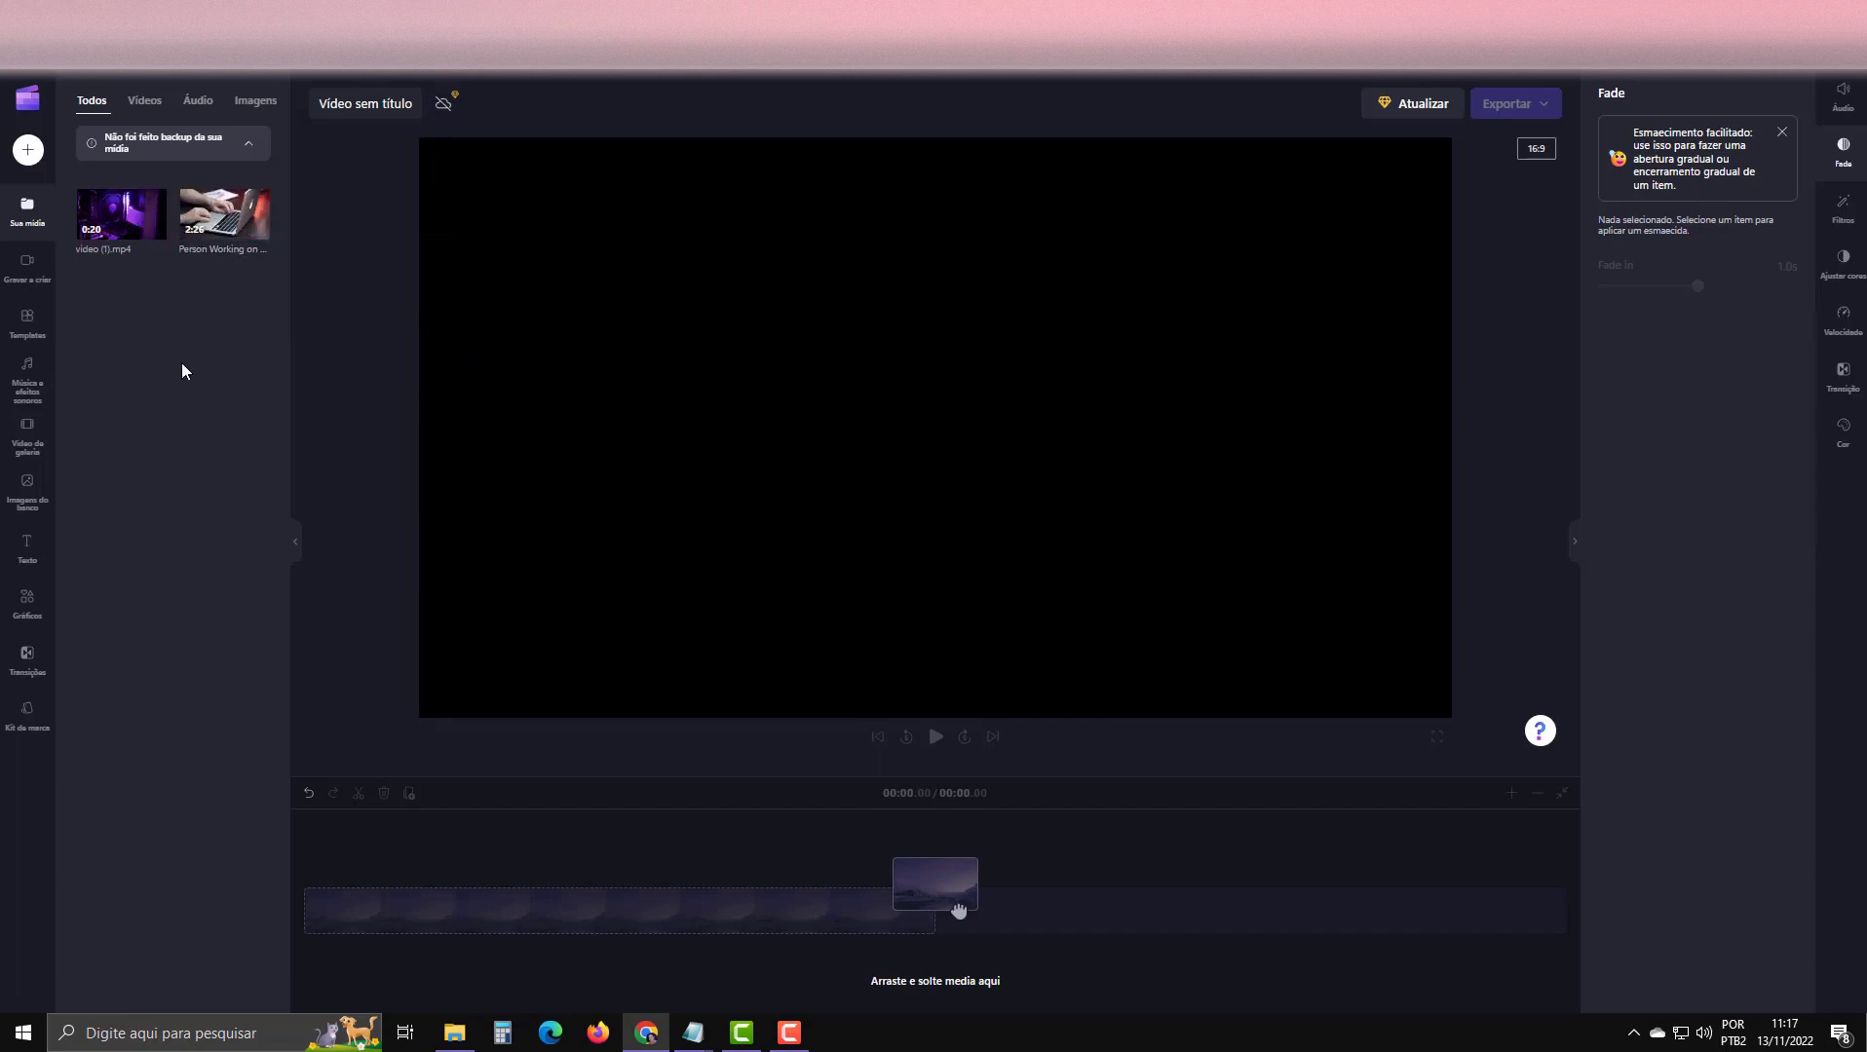
Place video (1).mp4 followed by Person Working on an Apple MacBook.mp4 on the timeline and preview the cut between them.
left_click_drag(960, 911, 959, 911)
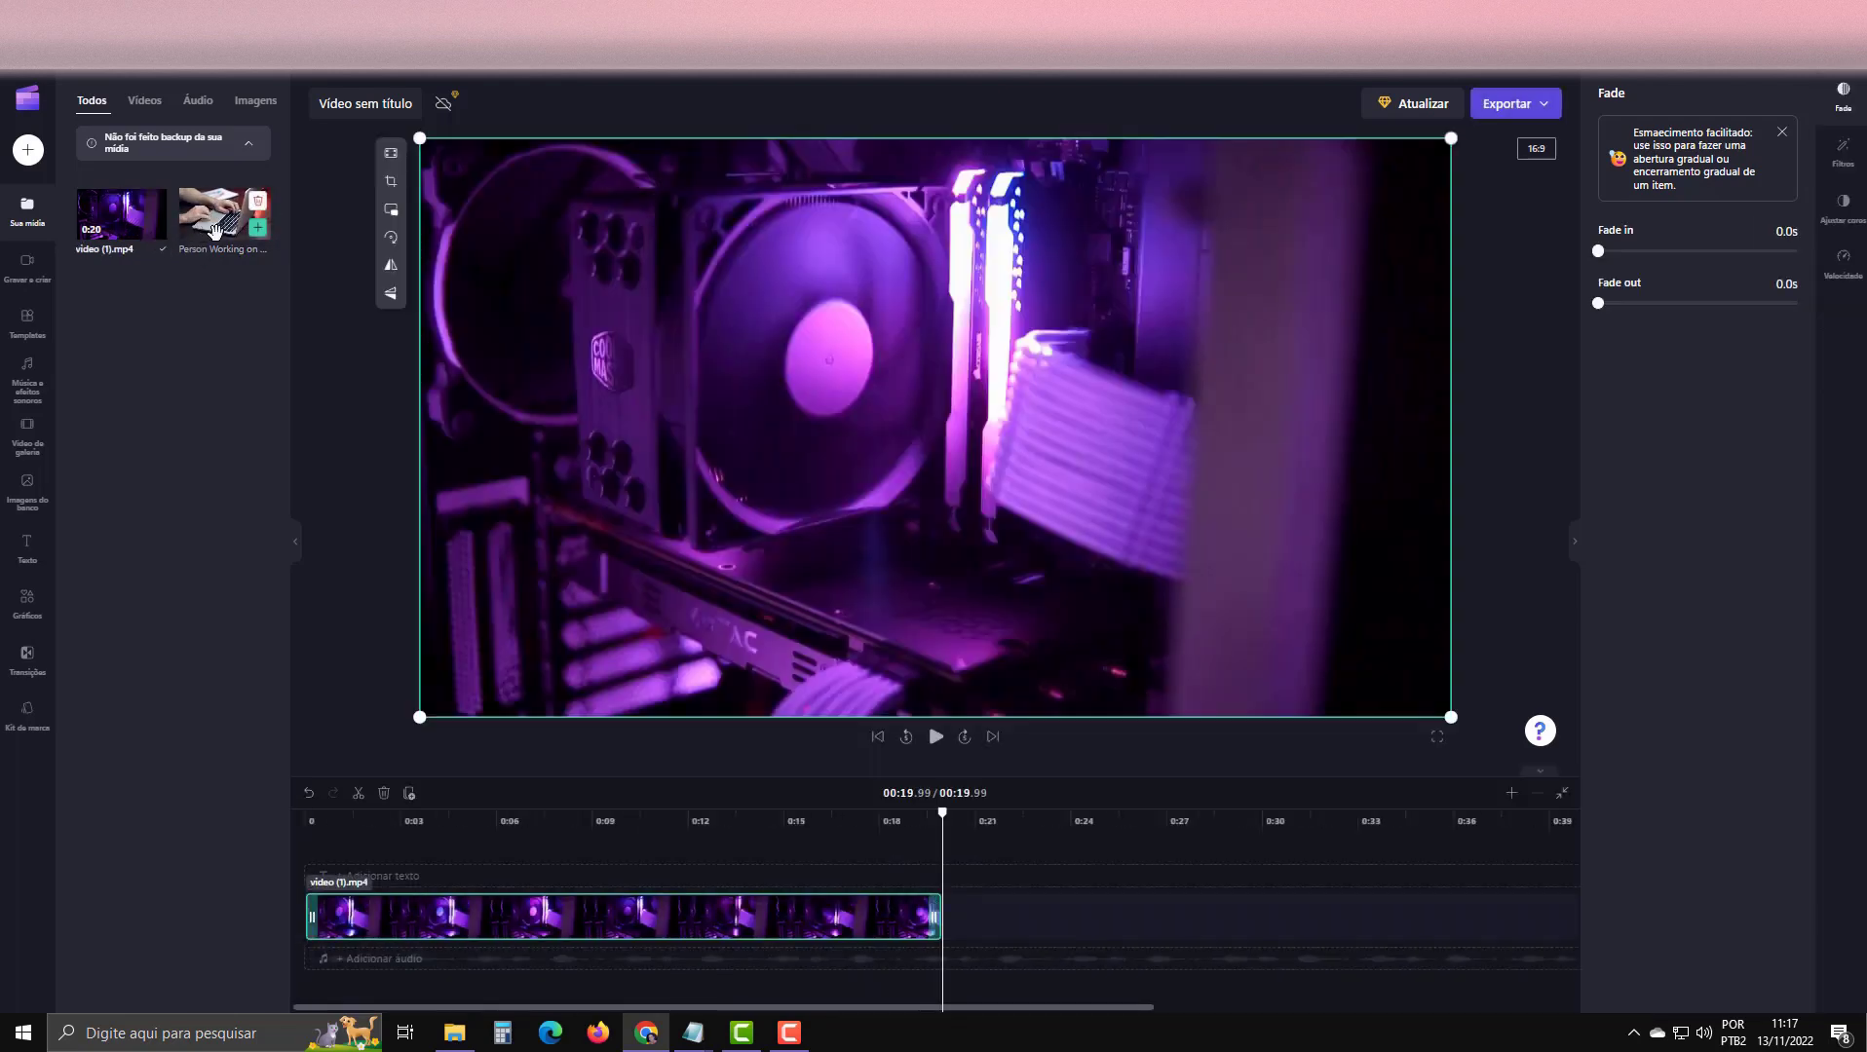
left_click(256, 228)
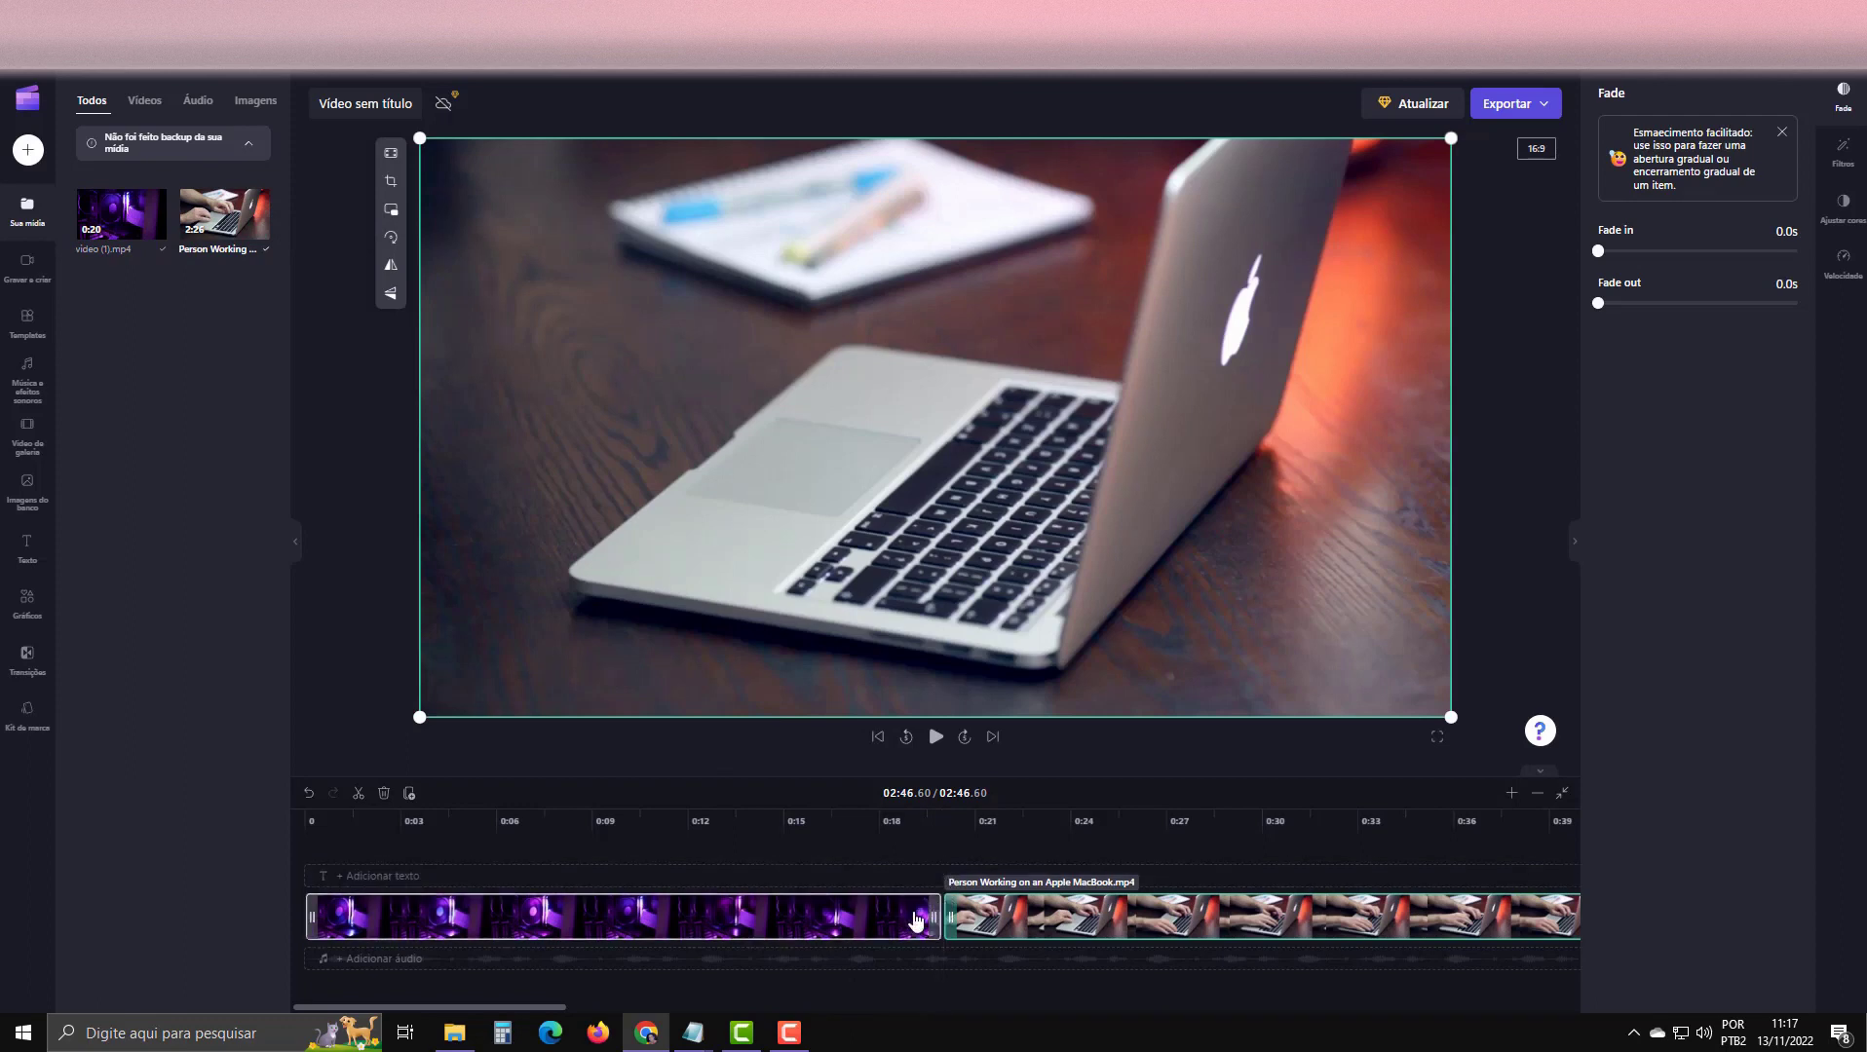
left_click(903, 842)
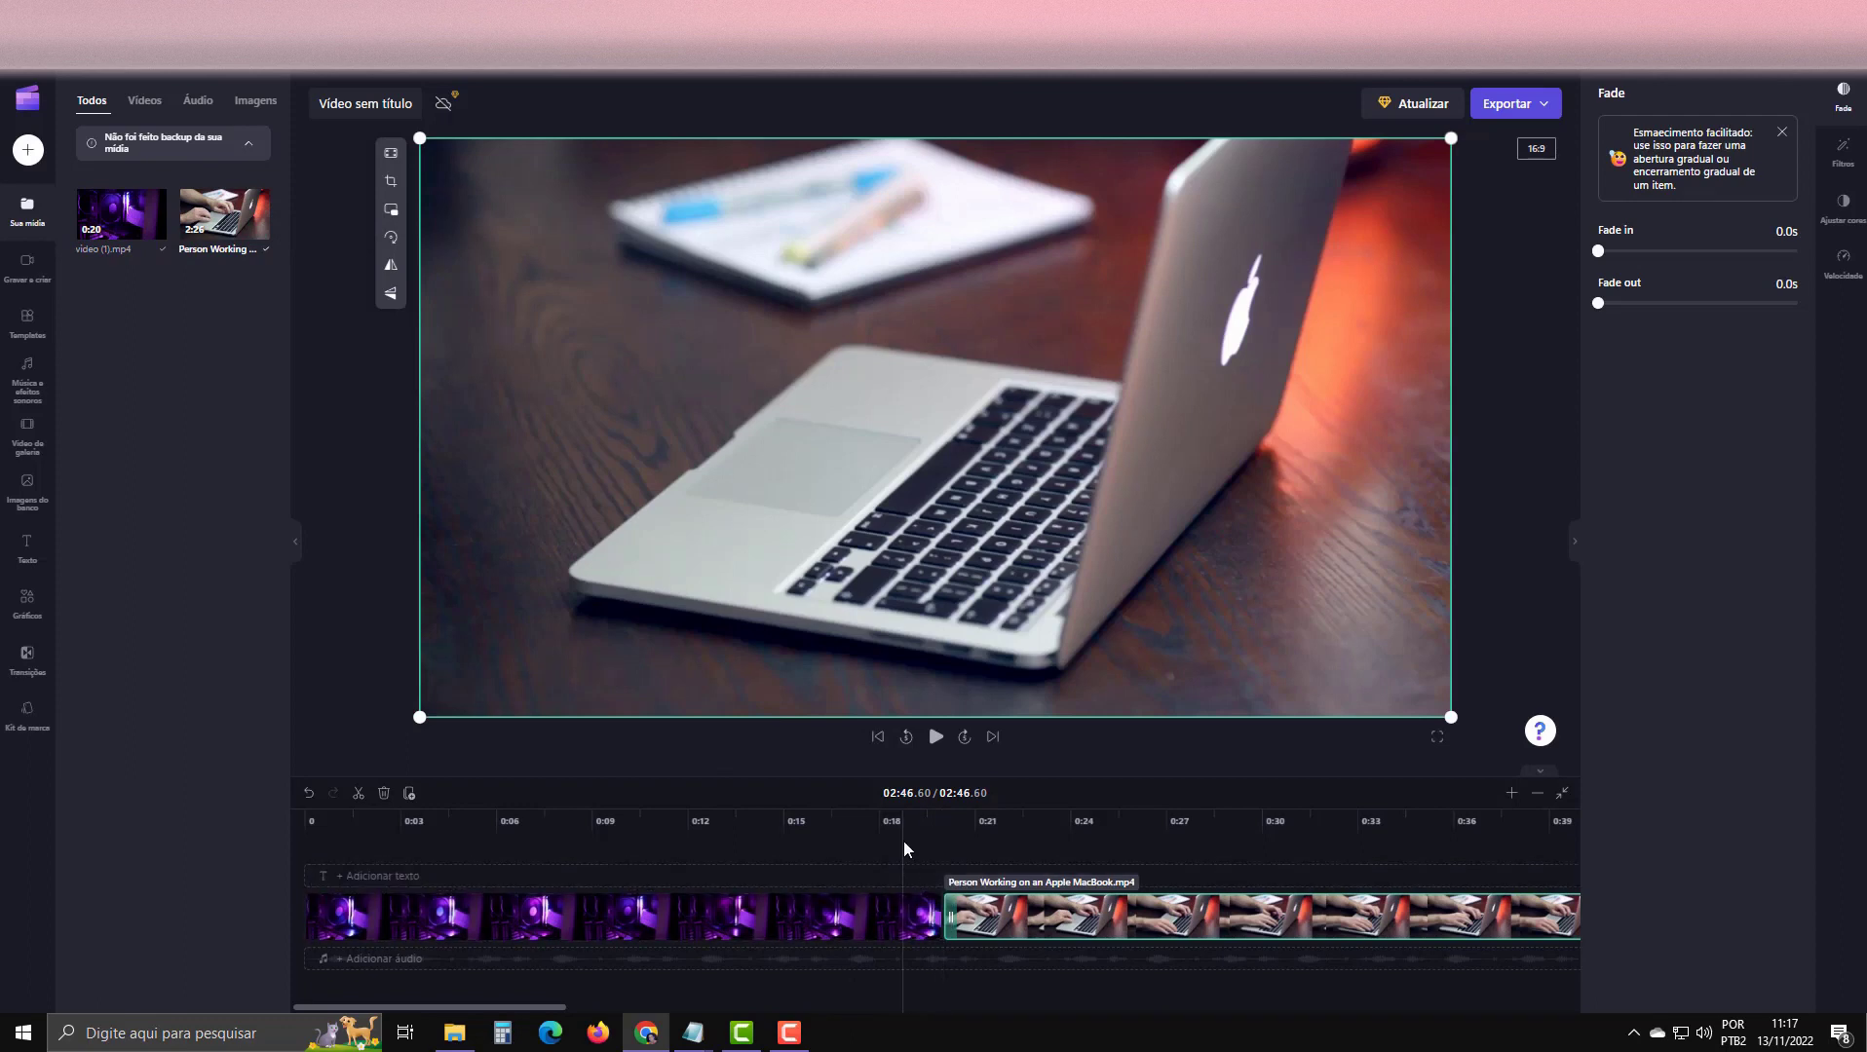
left_click(936, 737)
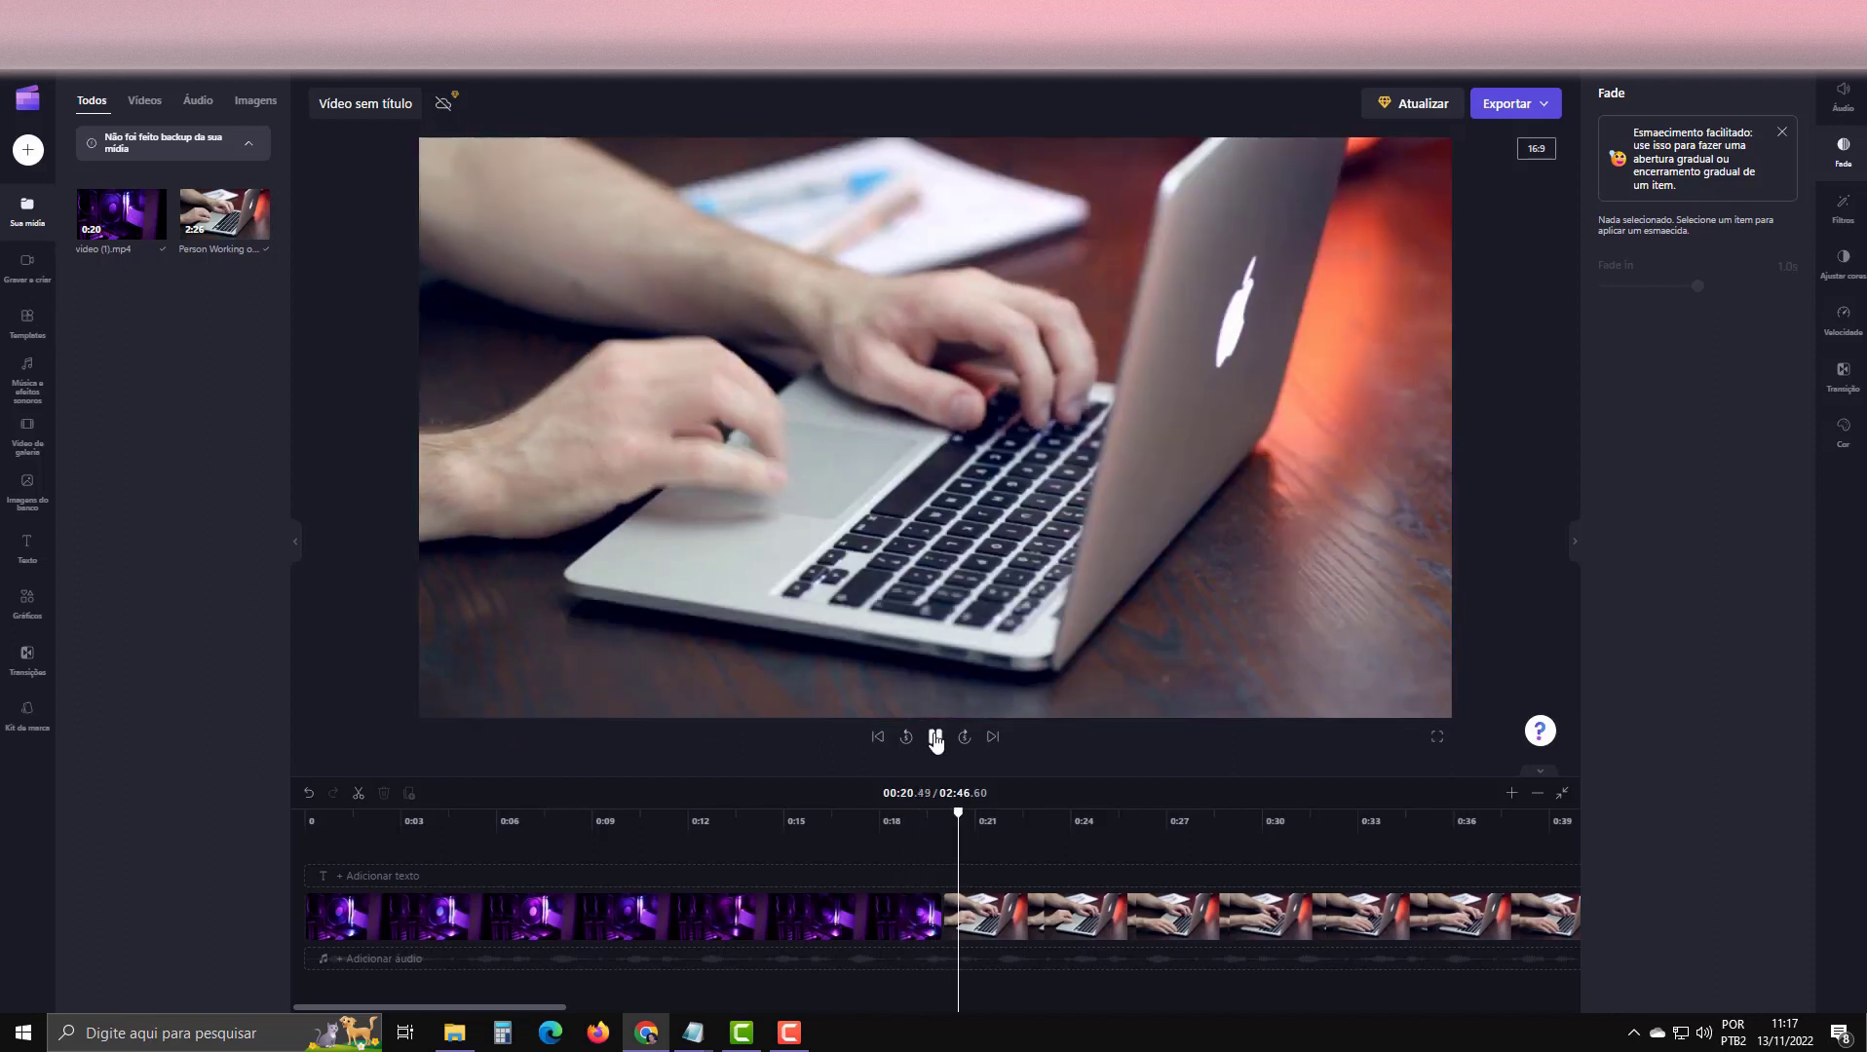
left_click(936, 738)
Add a transition between the two clips and show its transition type options.
mouse_move(944, 921)
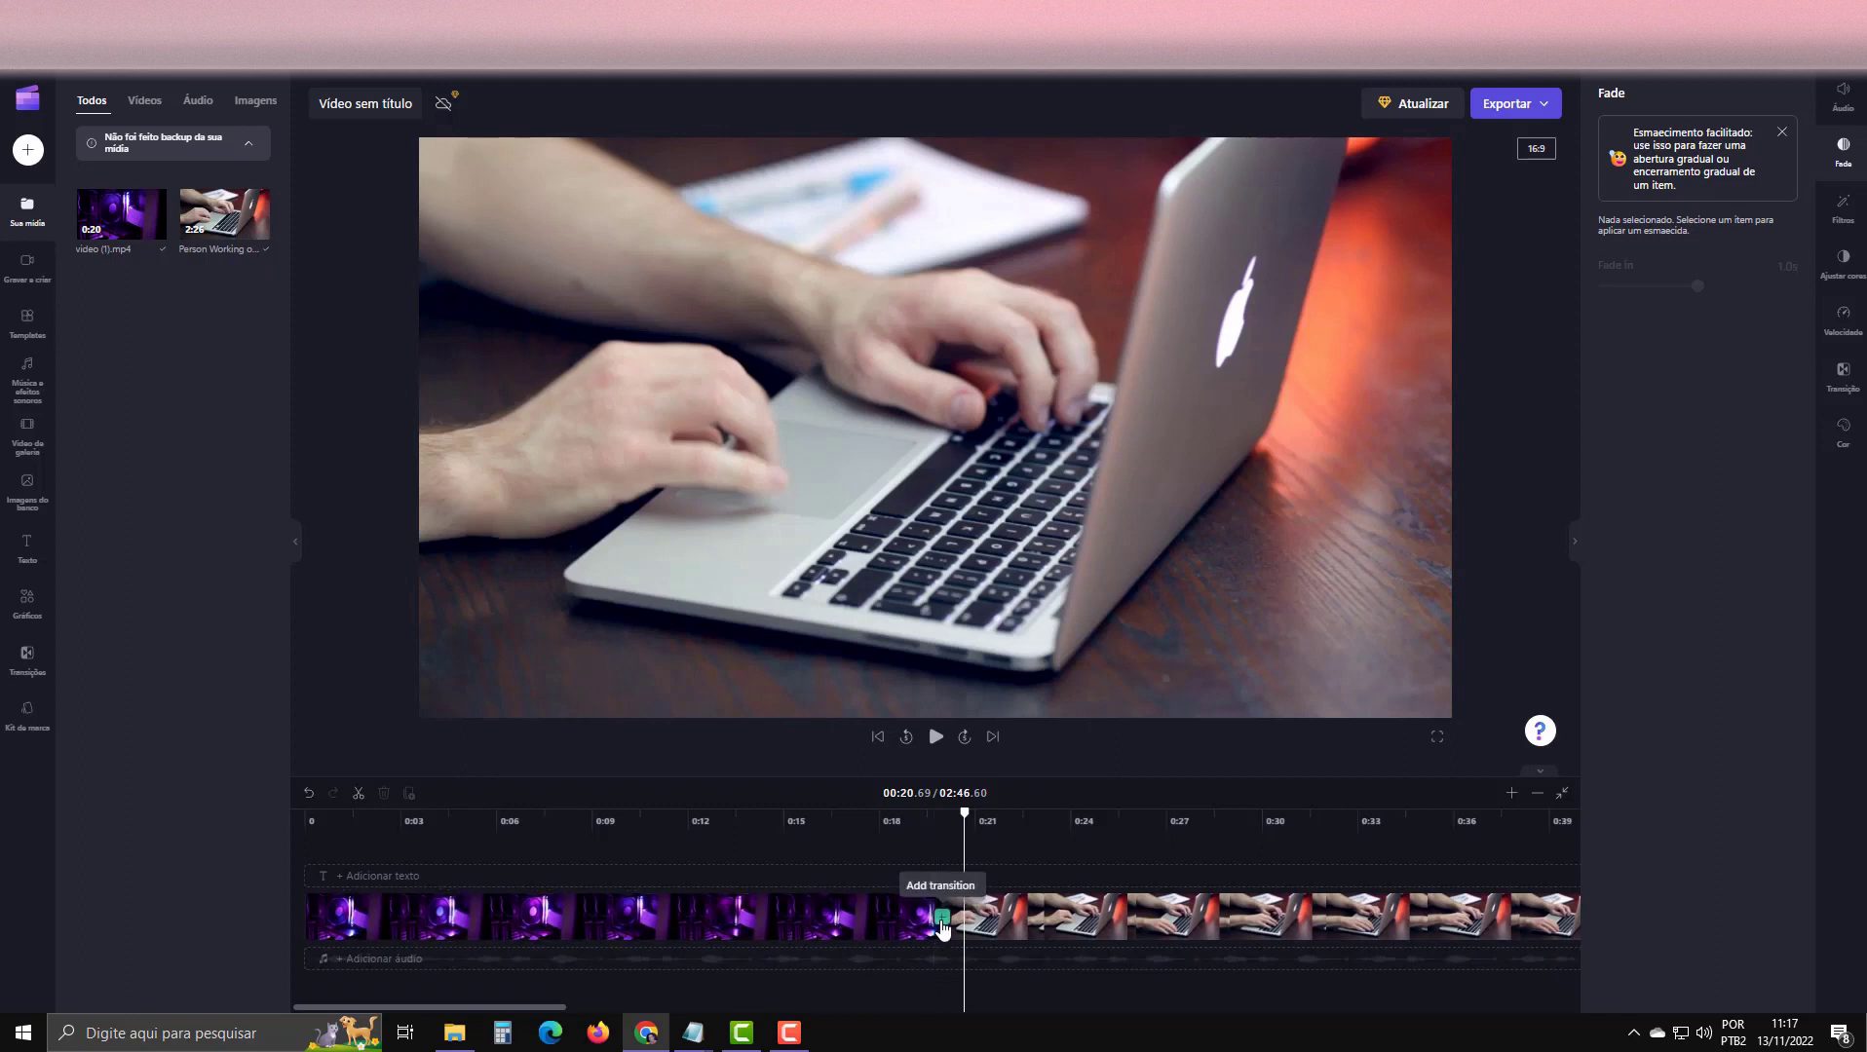
left_click(942, 923)
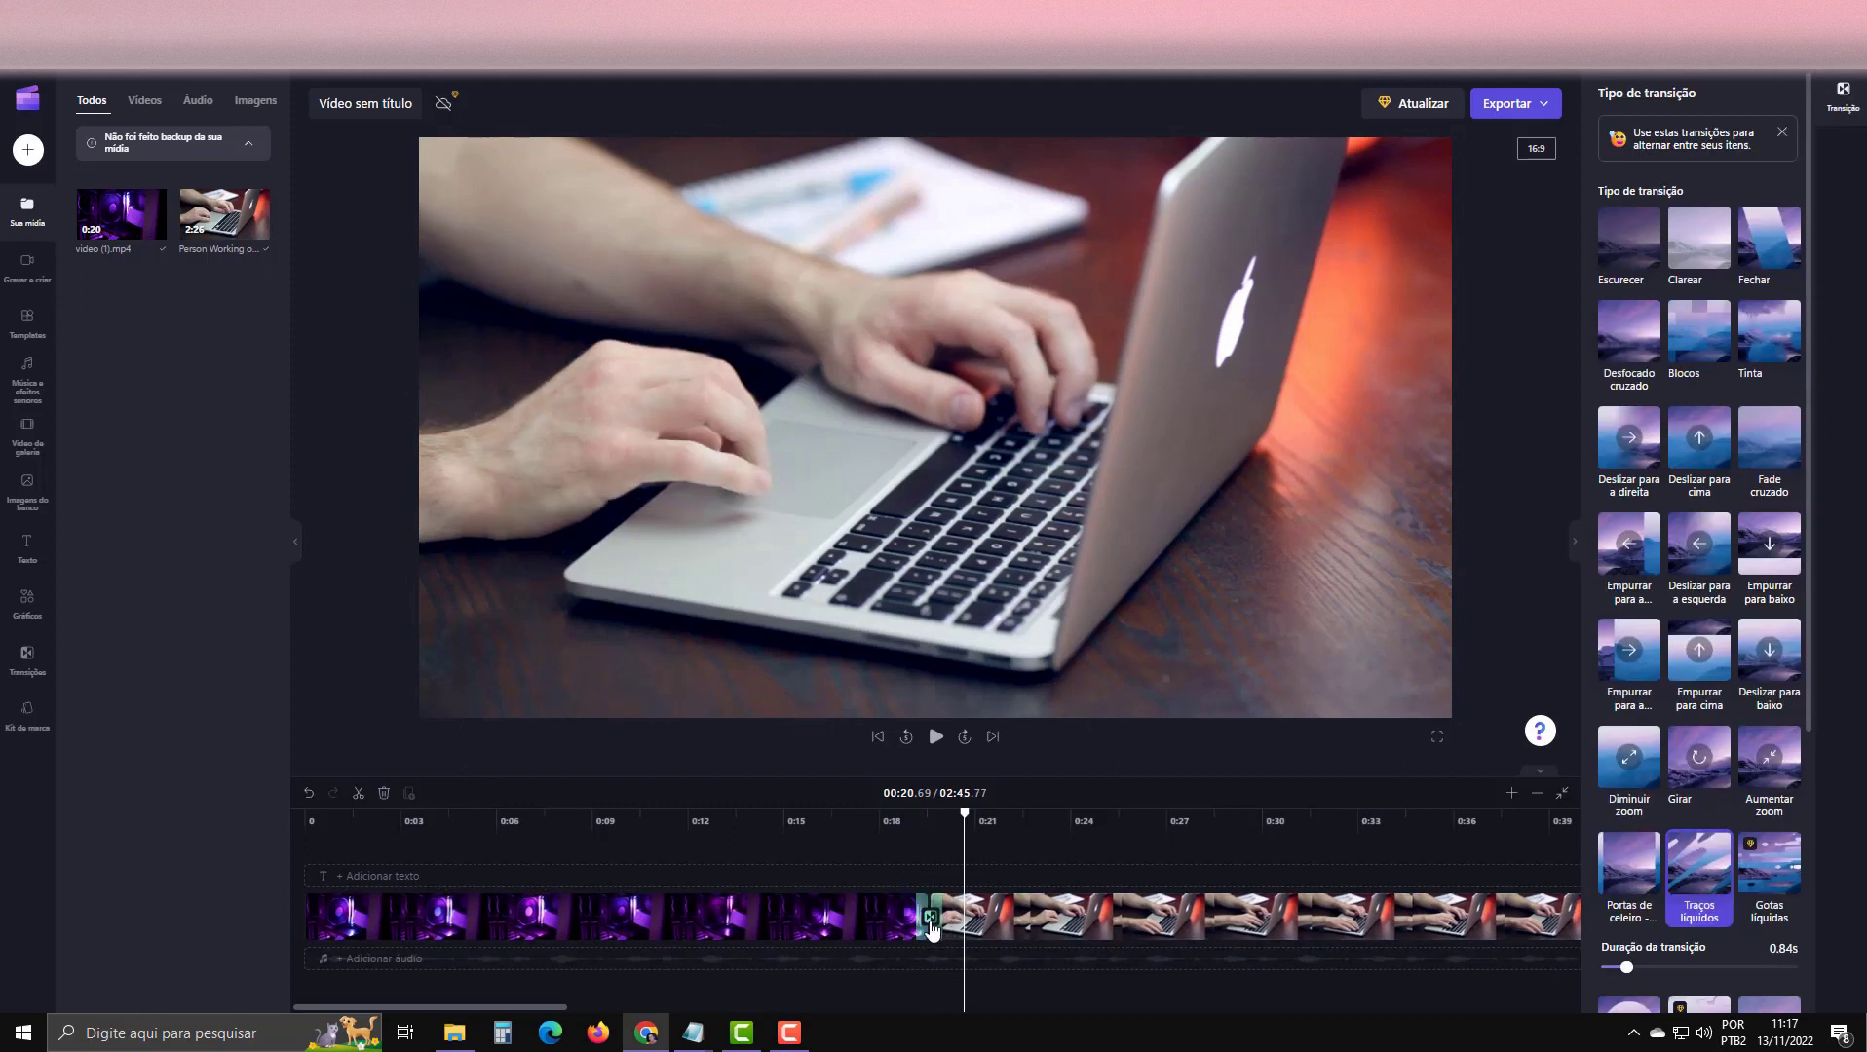
left_click(930, 925)
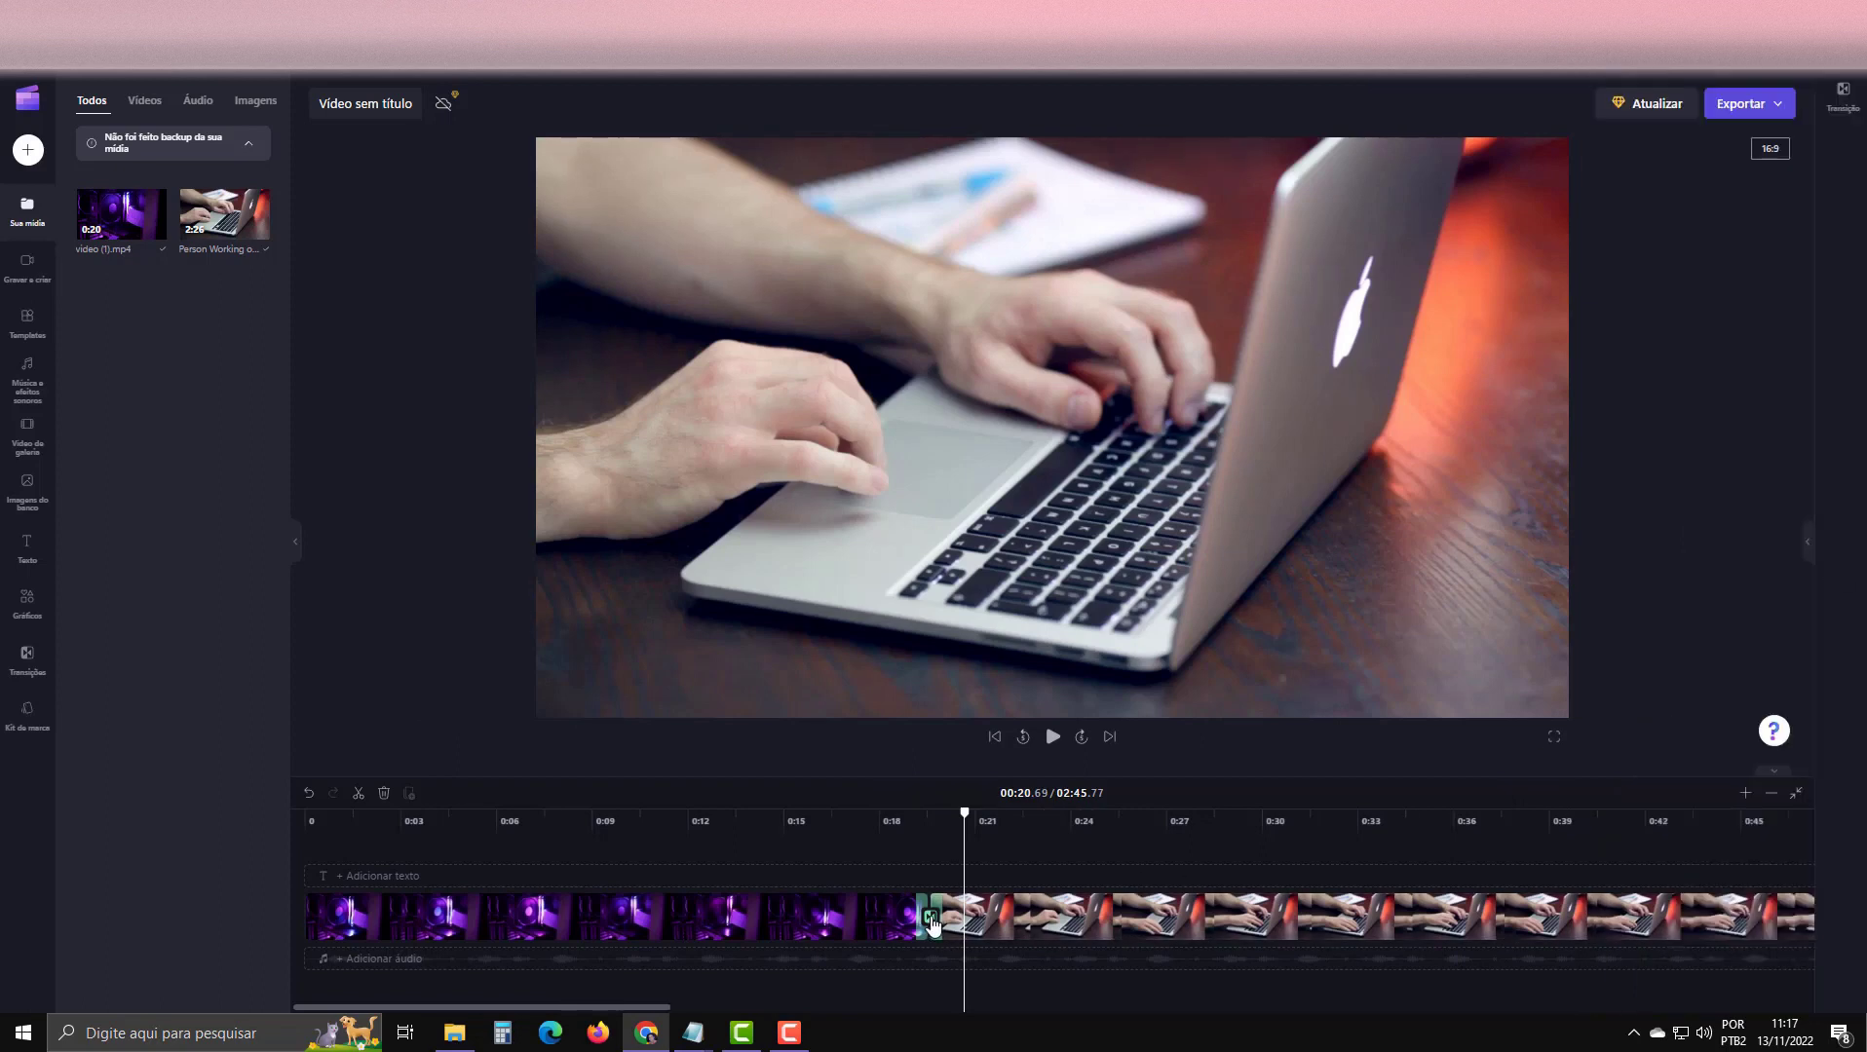
left_click(1844, 102)
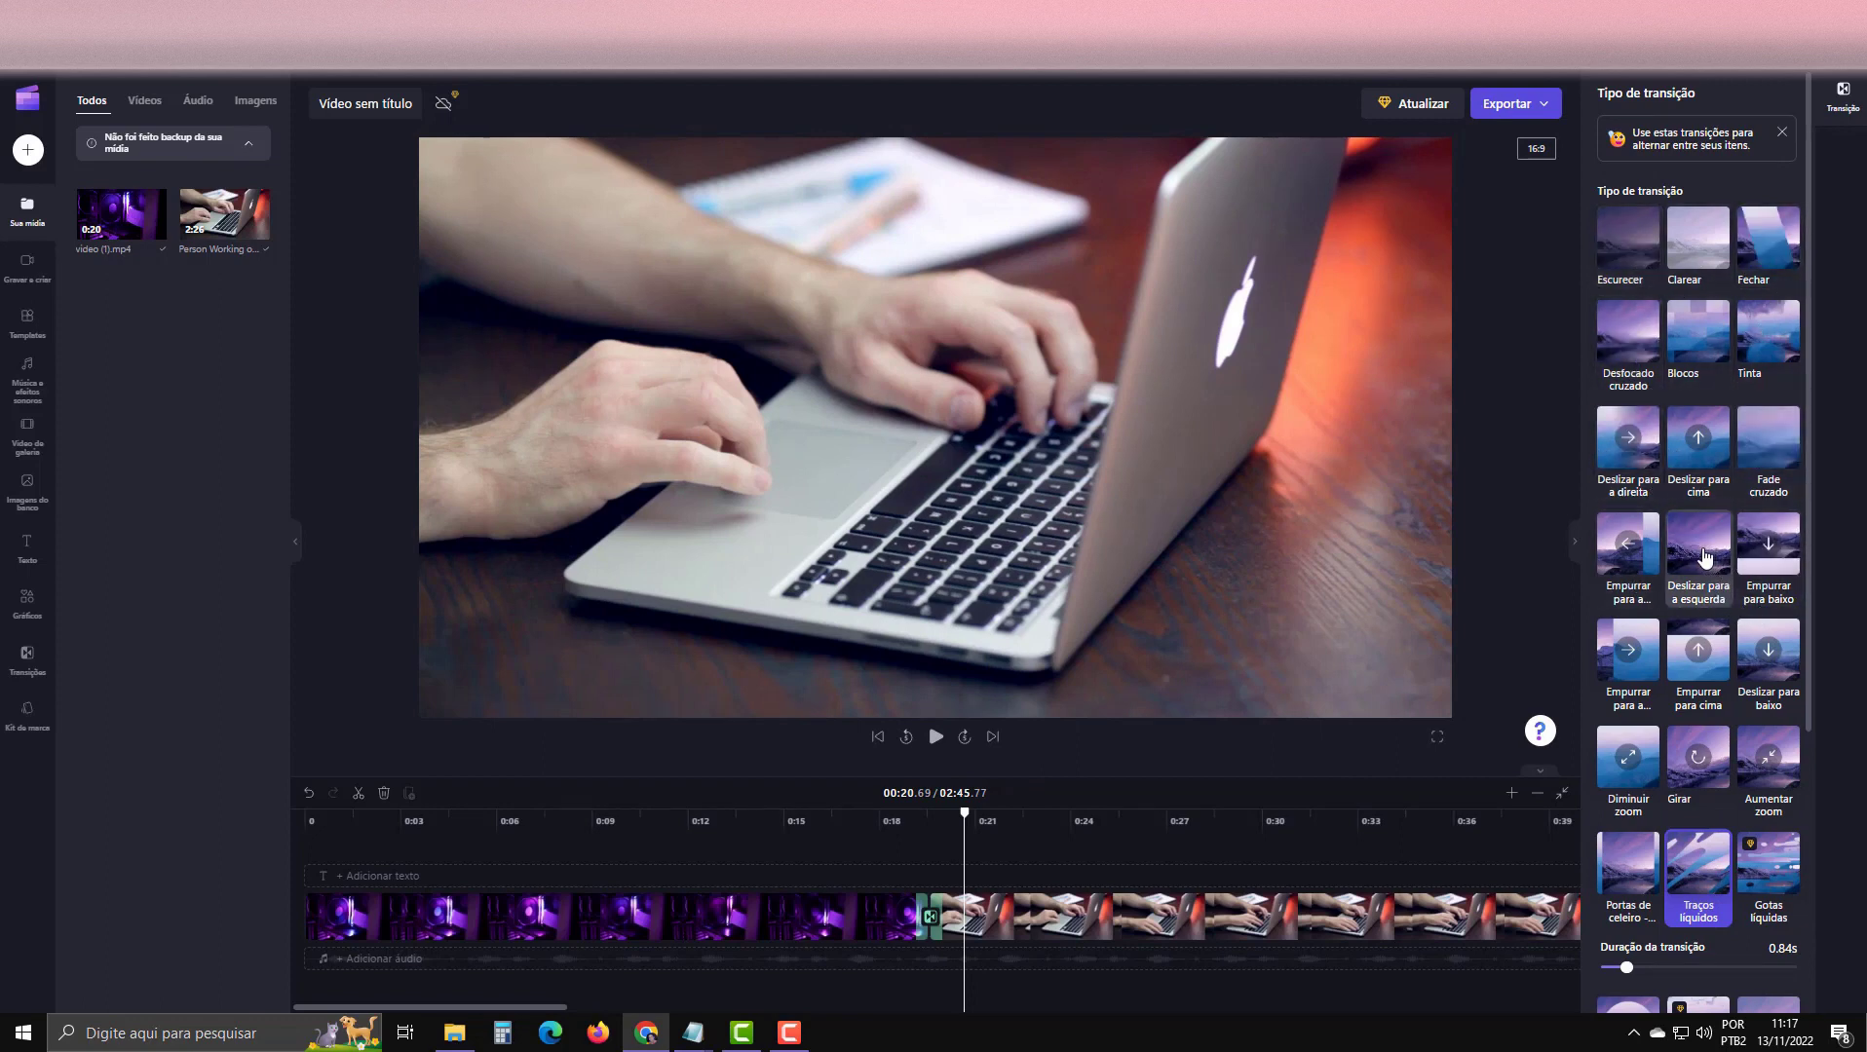
Change the transition between the two clips to Fechar and preview it.
left_click(1768, 251)
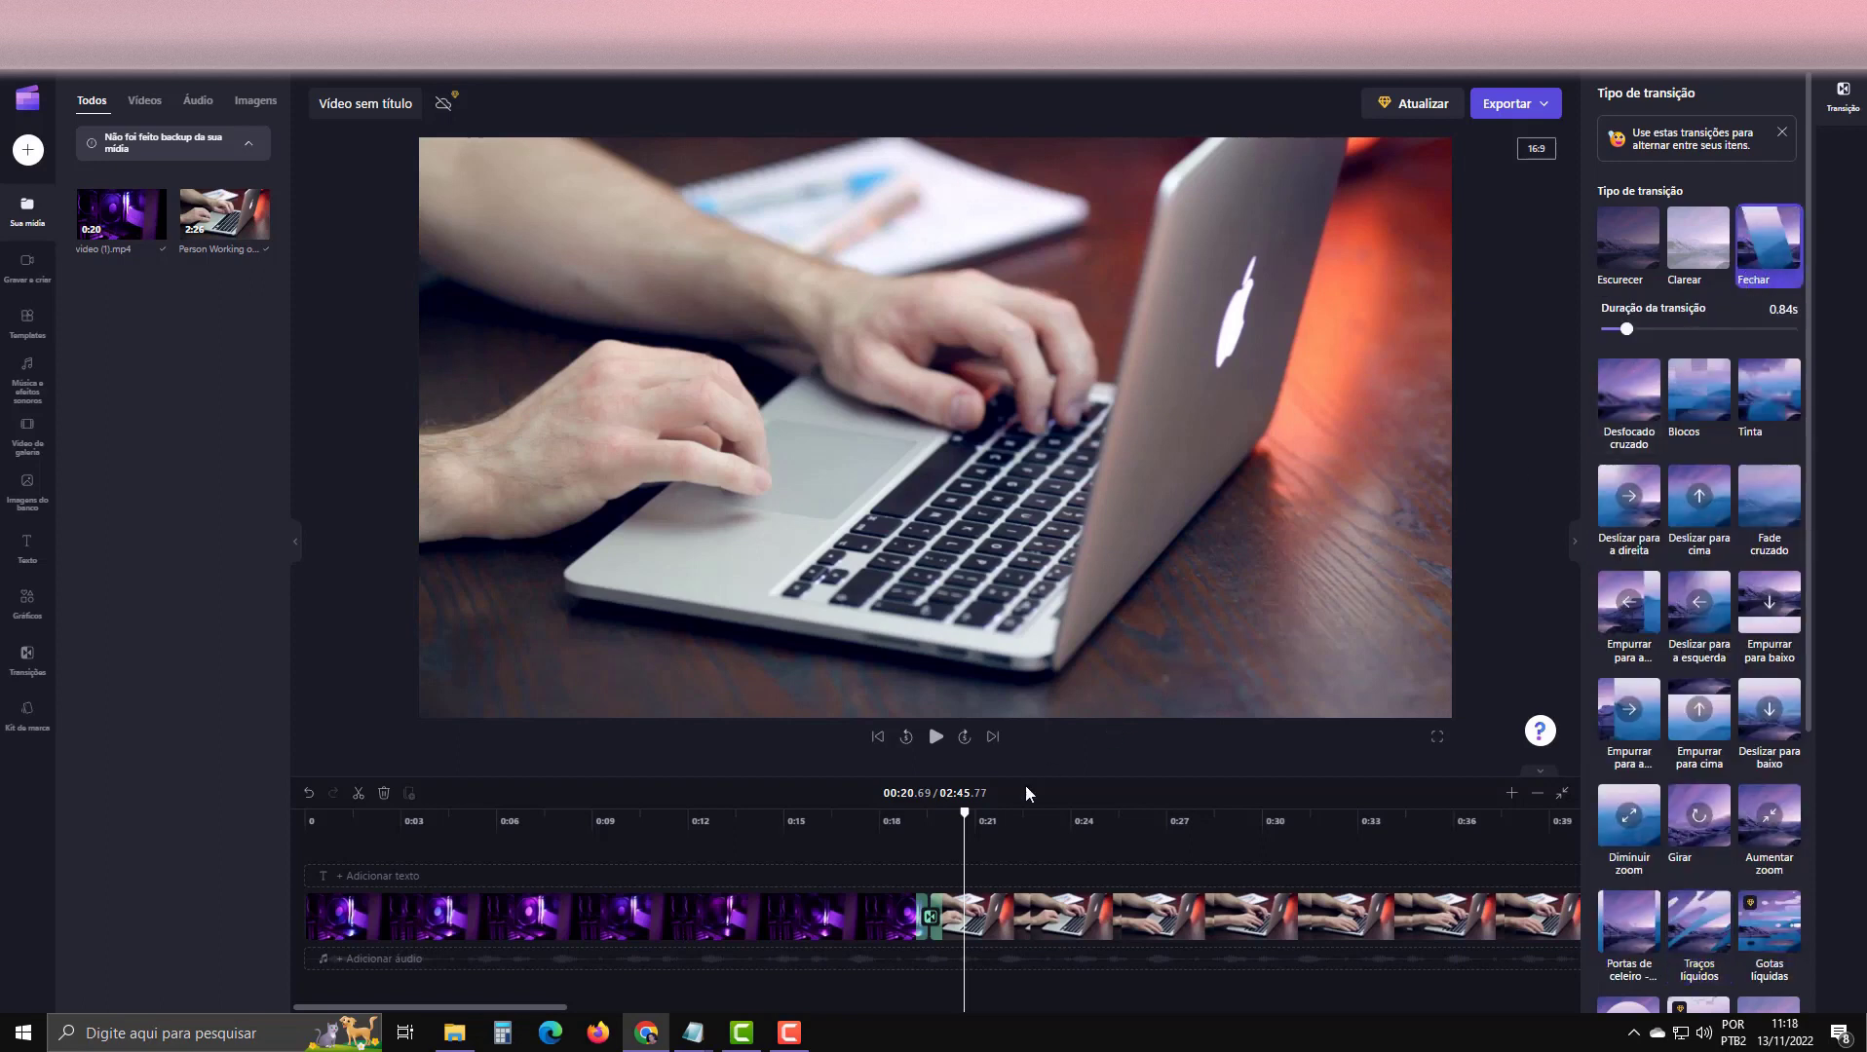
left_click_drag(957, 812, 901, 815)
left_click(934, 739)
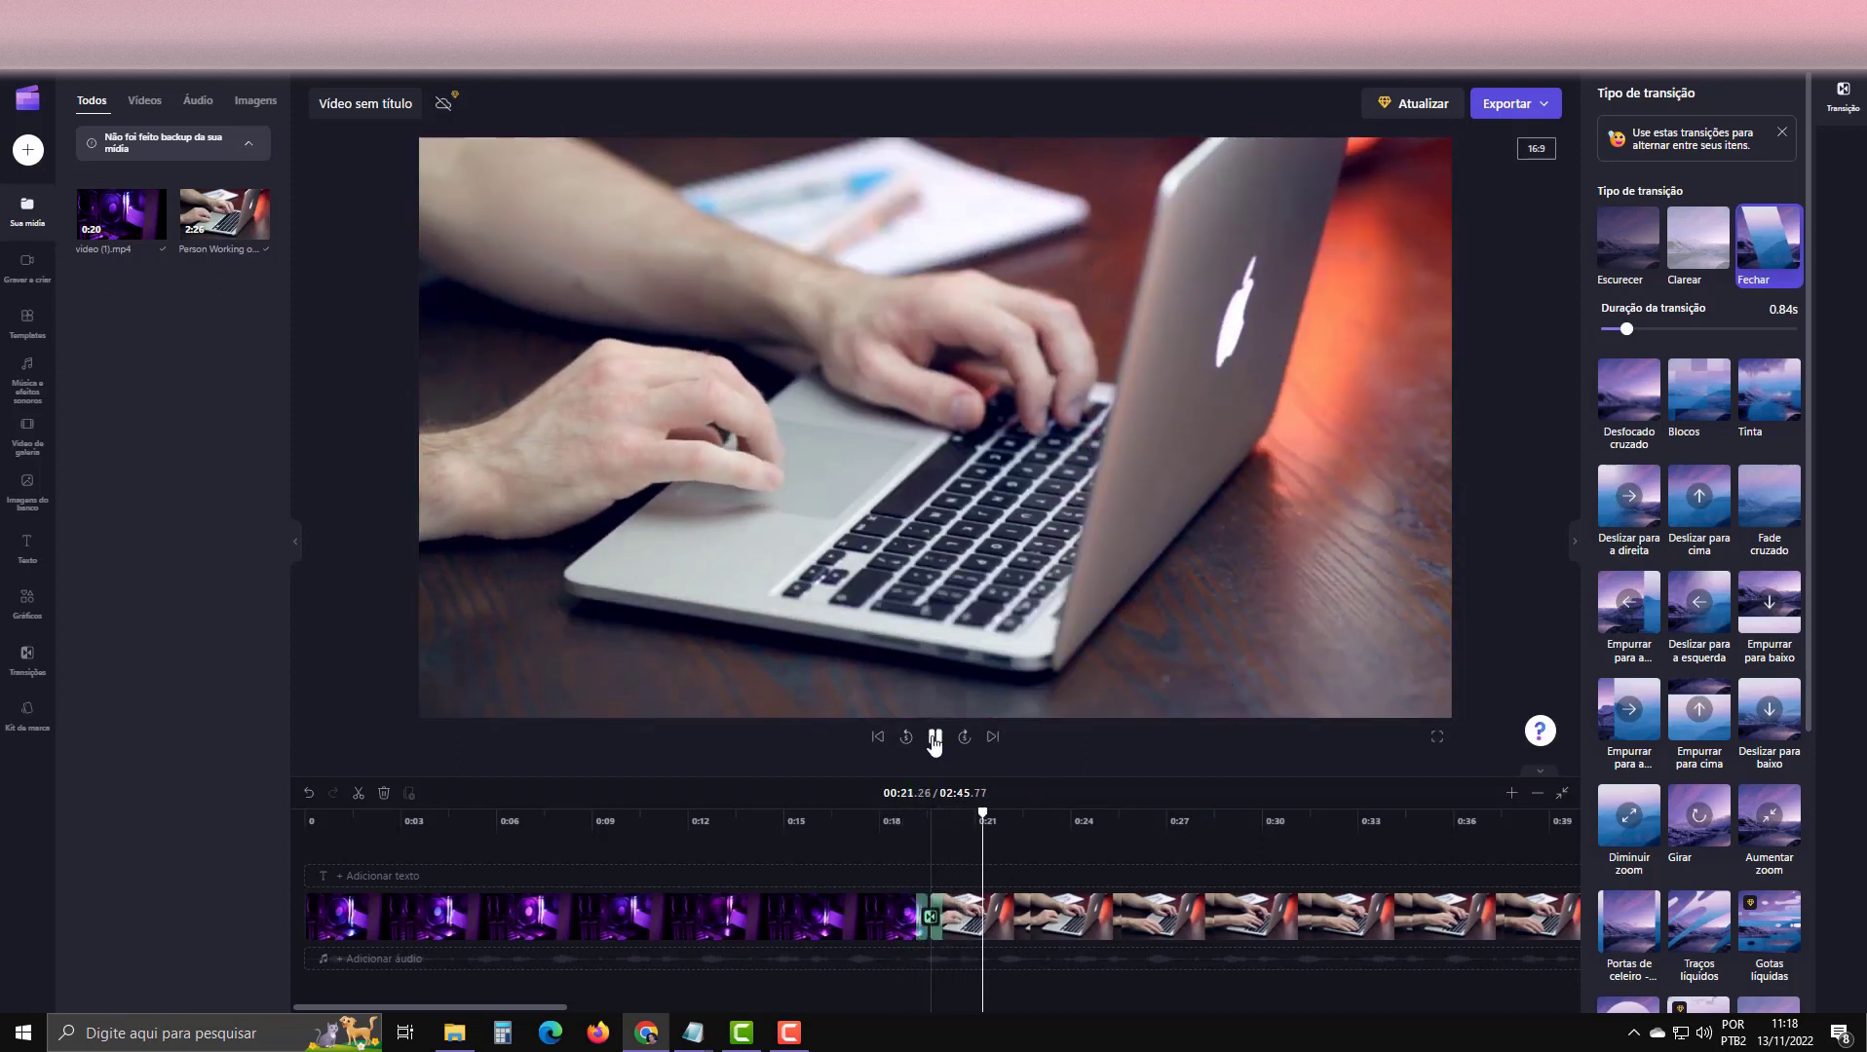
left_click(934, 739)
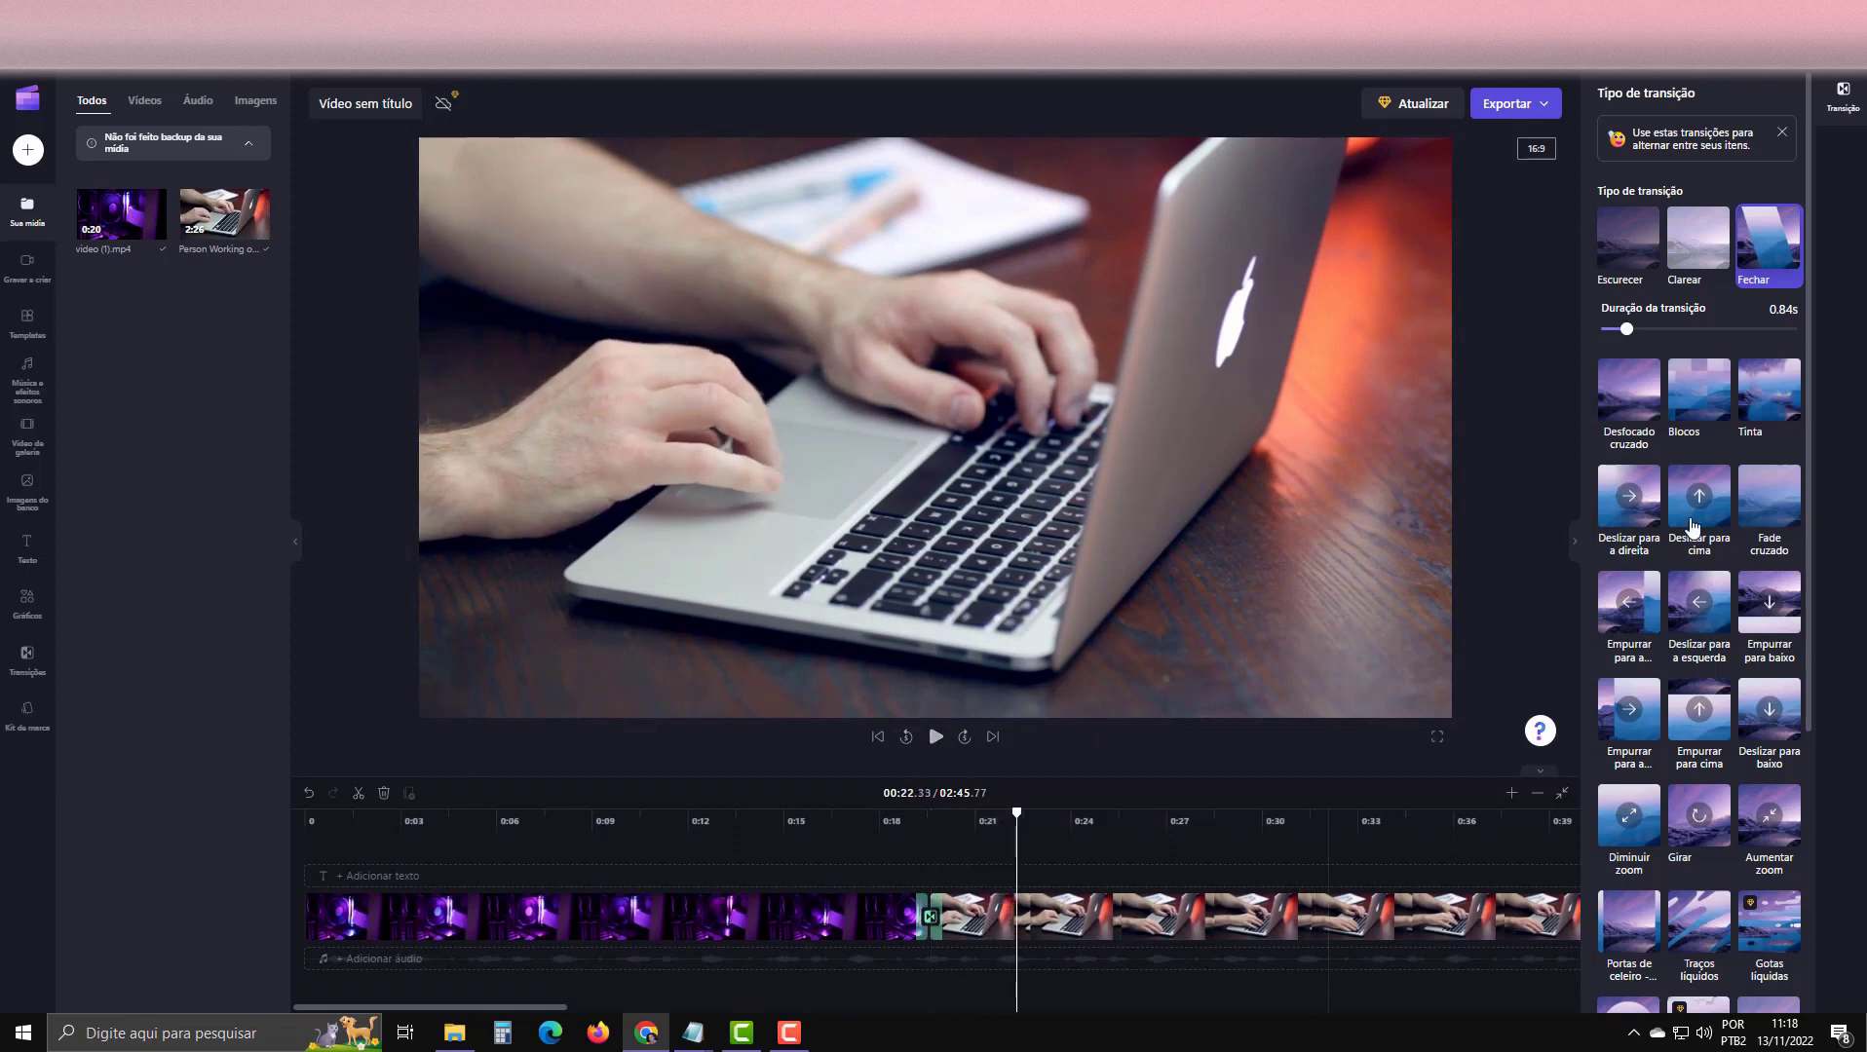
Switch the transition between the clips to Blocos and play it from about 17 seconds.
left_click(1695, 409)
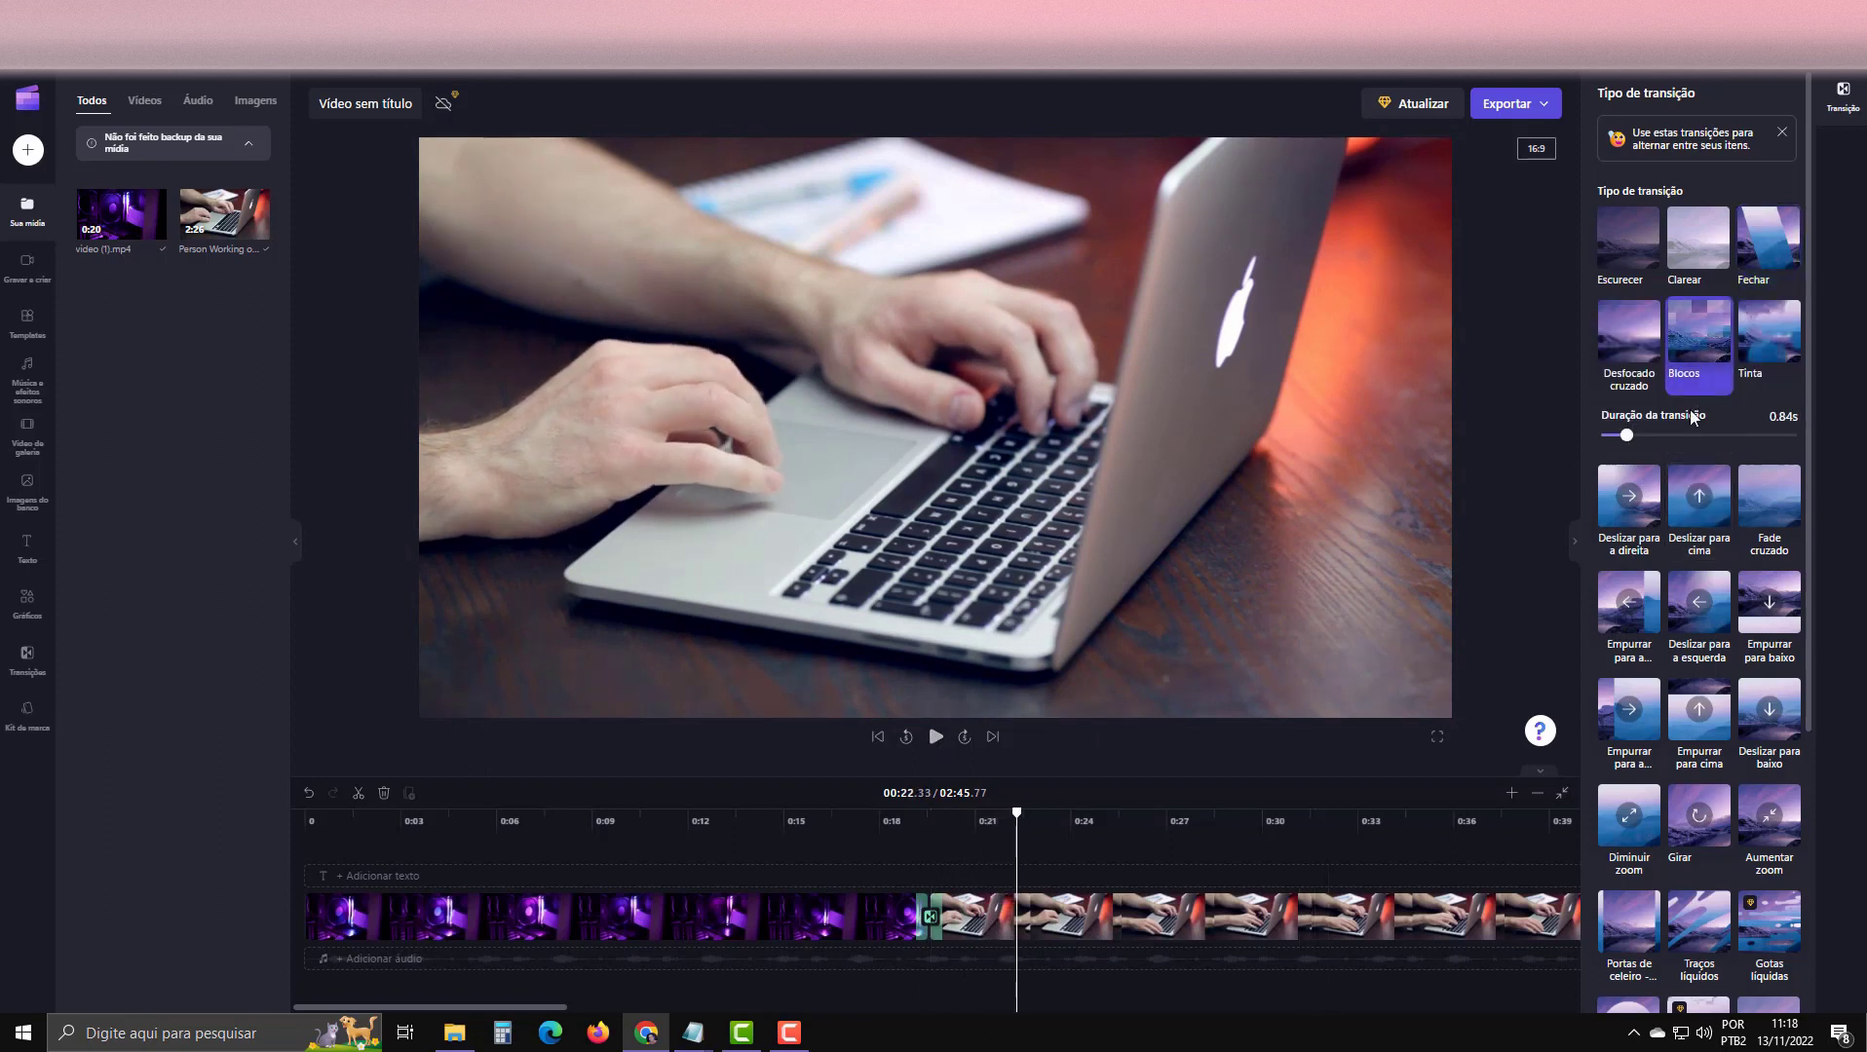
left_click_drag(1013, 813, 852, 833)
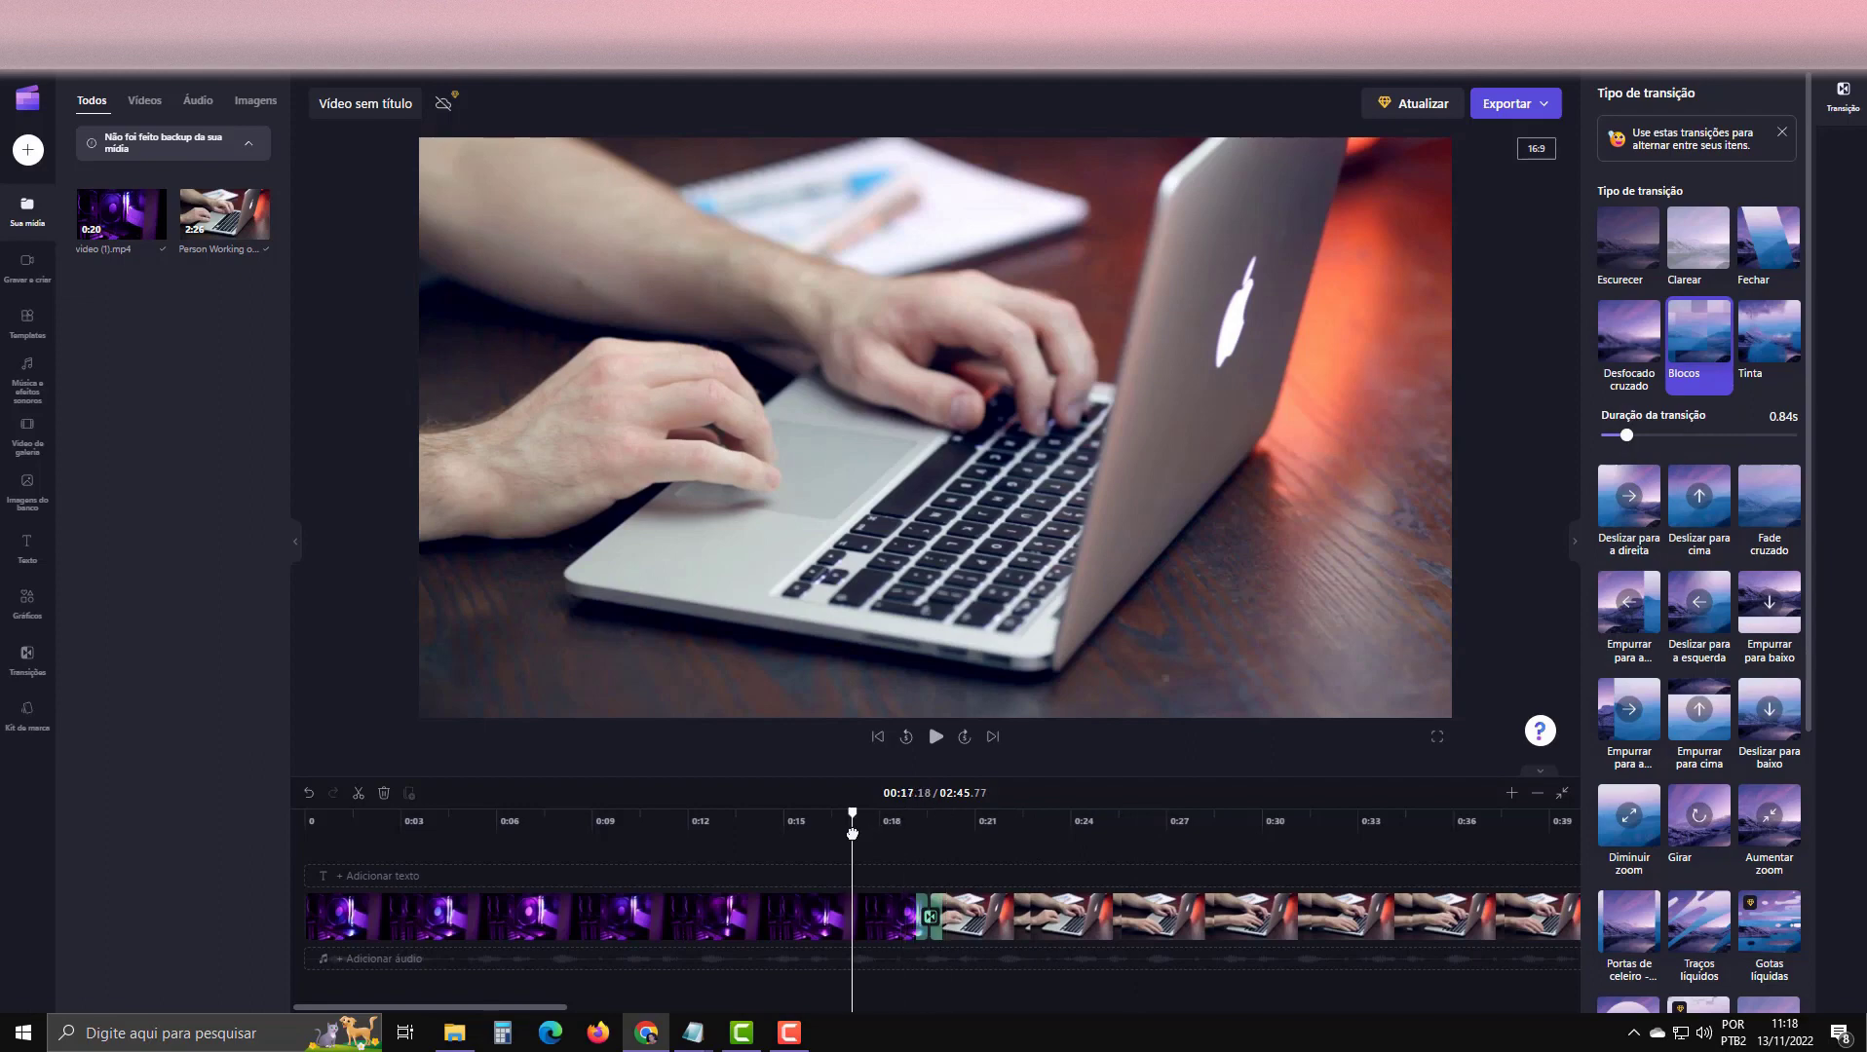
left_click(933, 737)
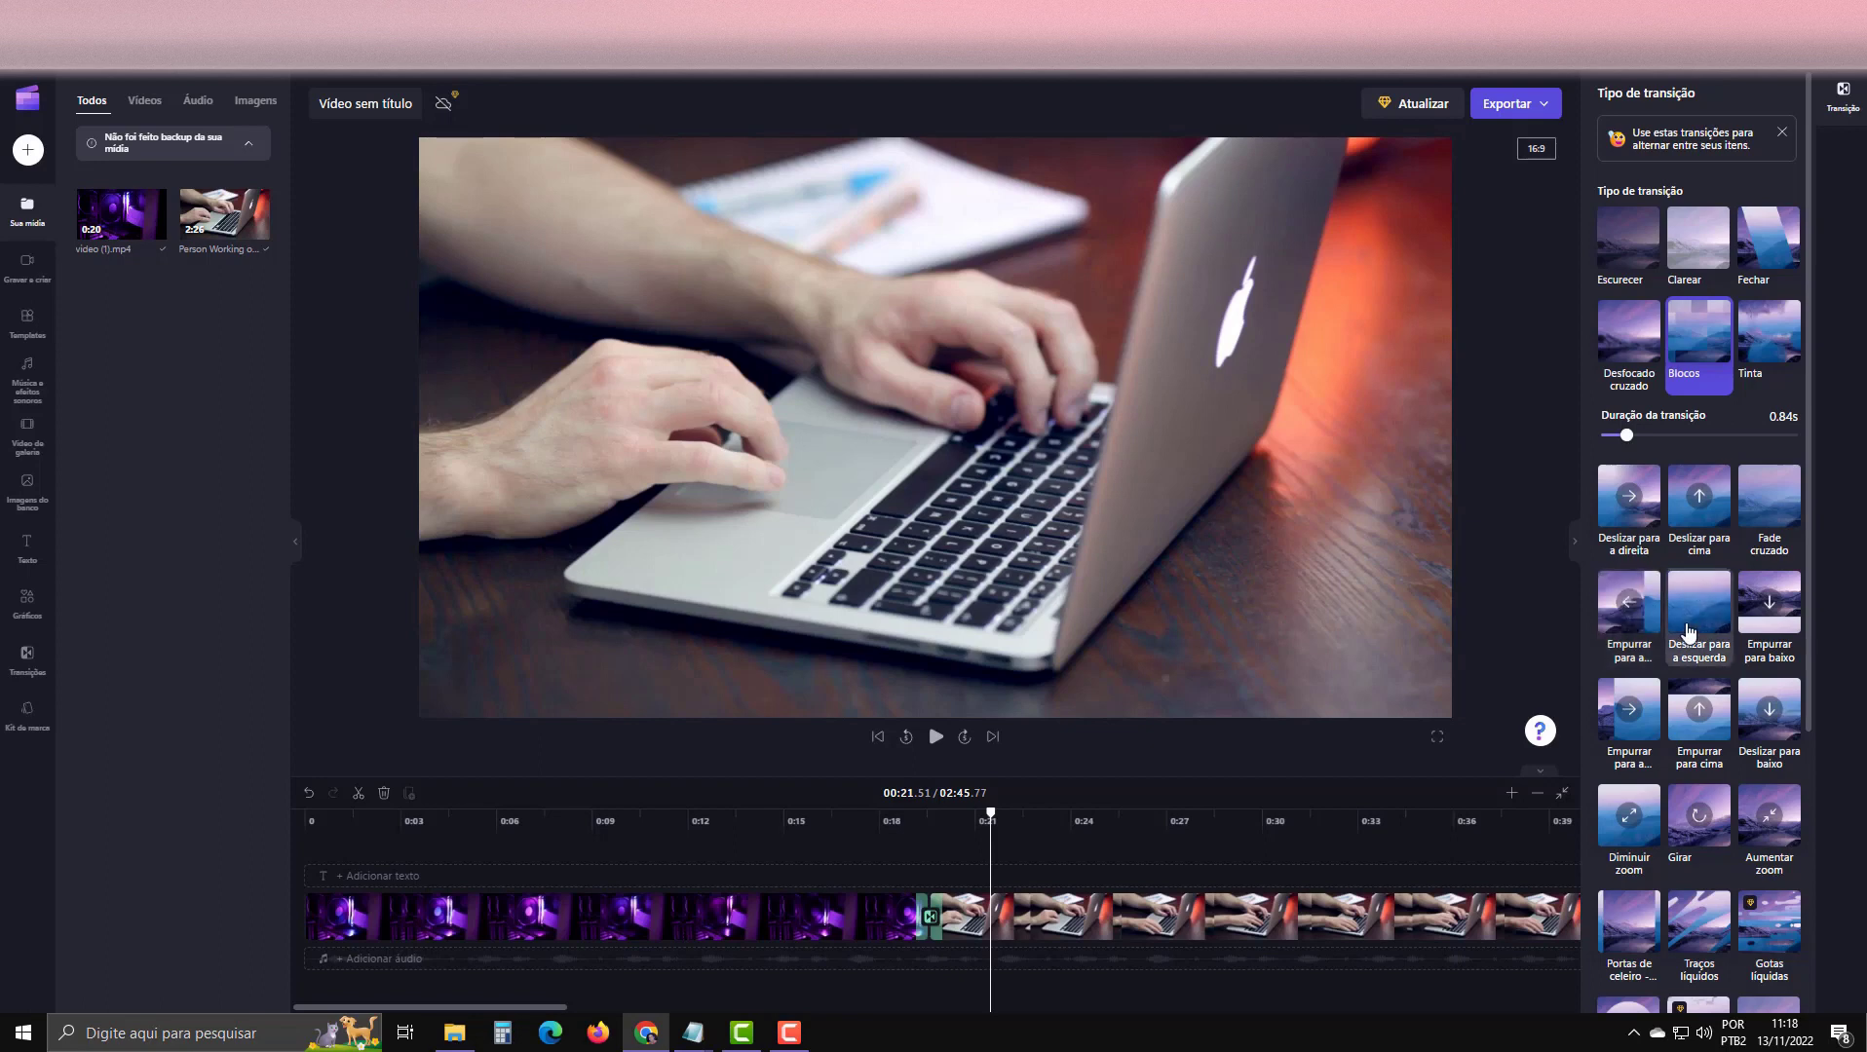
Apply the leftward Empurrar transition between the clips, set its duration to 1.25 s, and preview it.
left_click(1634, 623)
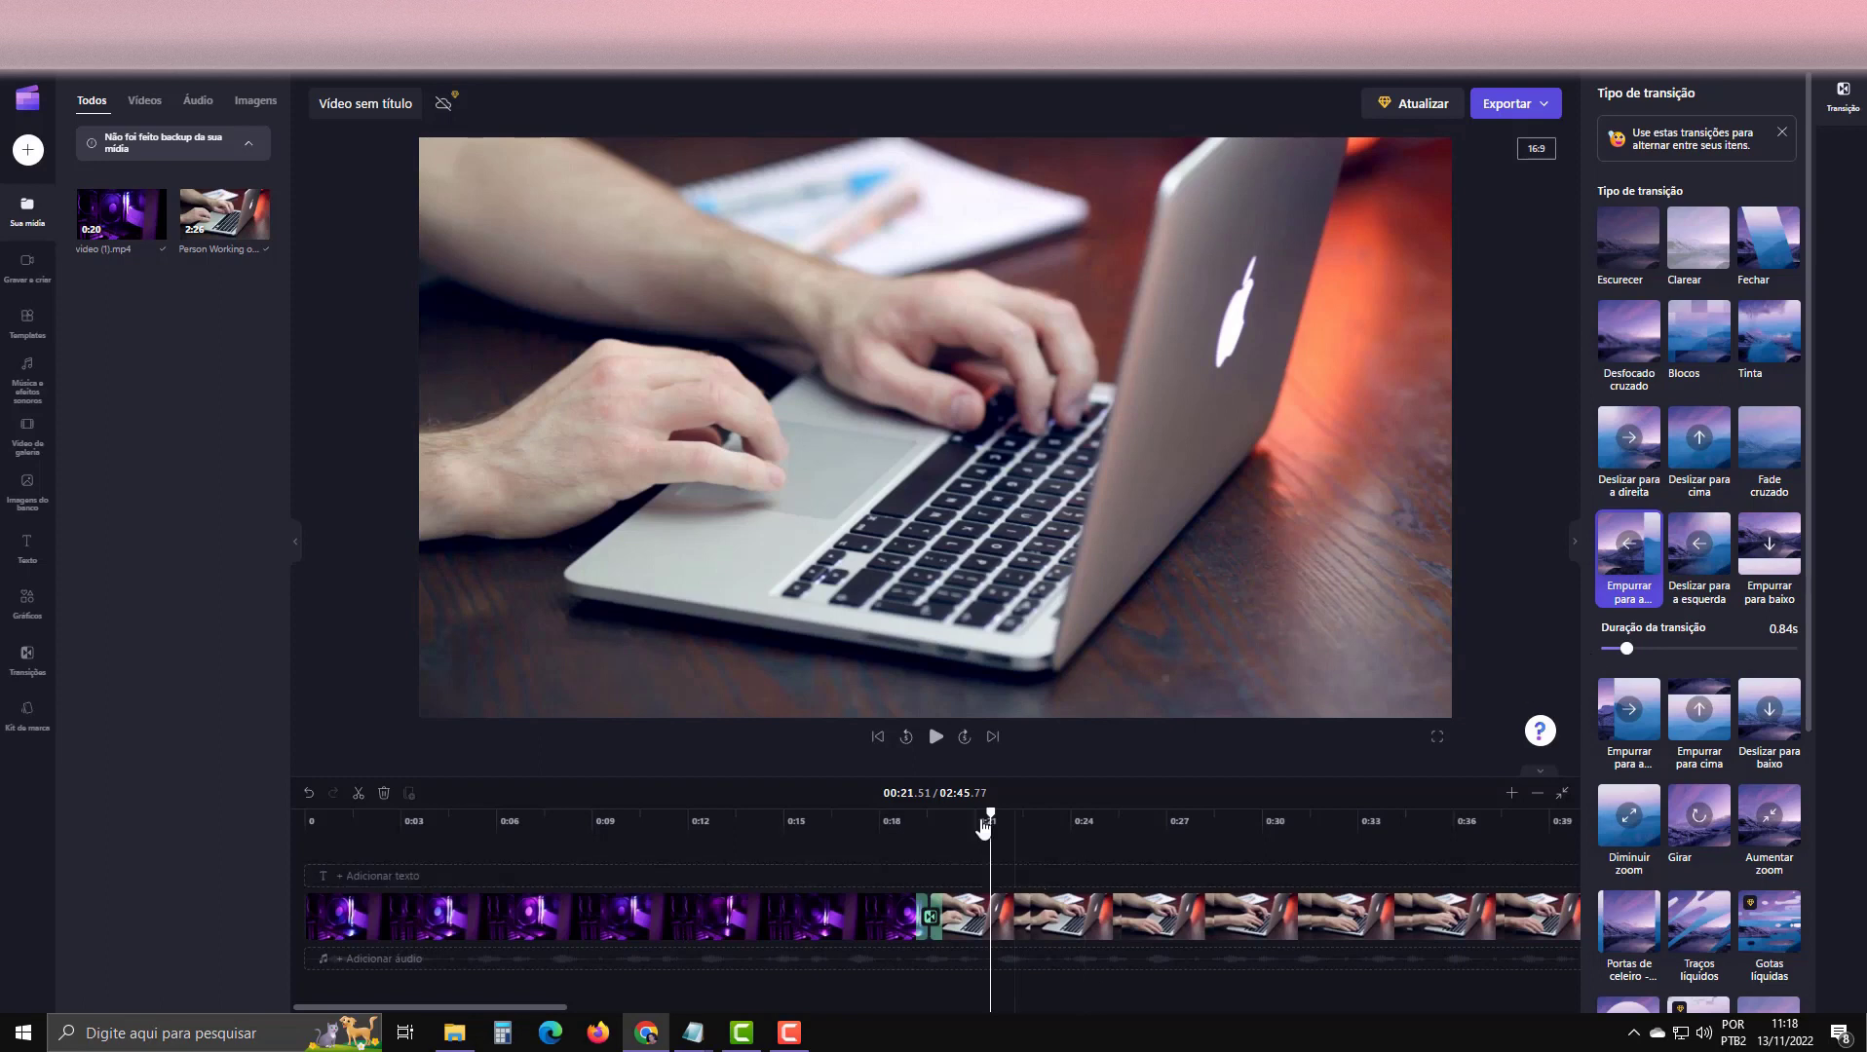
left_click_drag(987, 823, 889, 826)
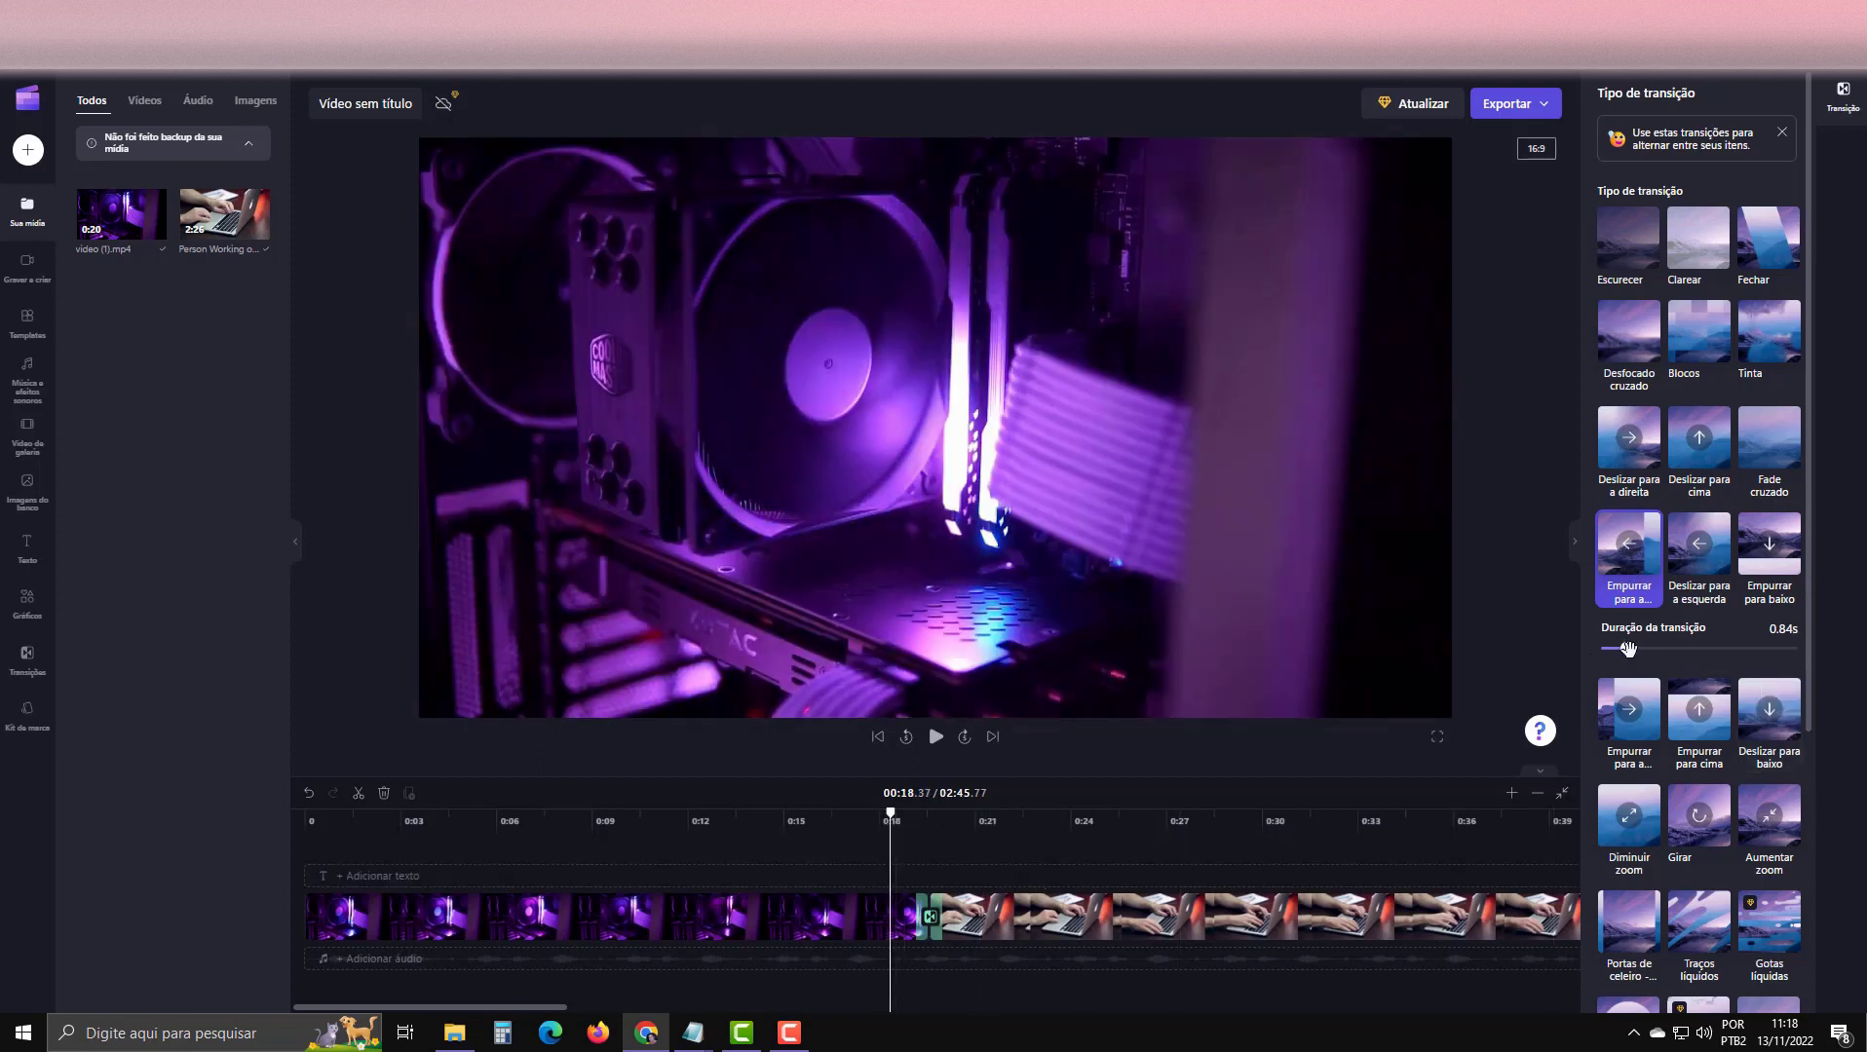
left_click_drag(1628, 647, 1643, 648)
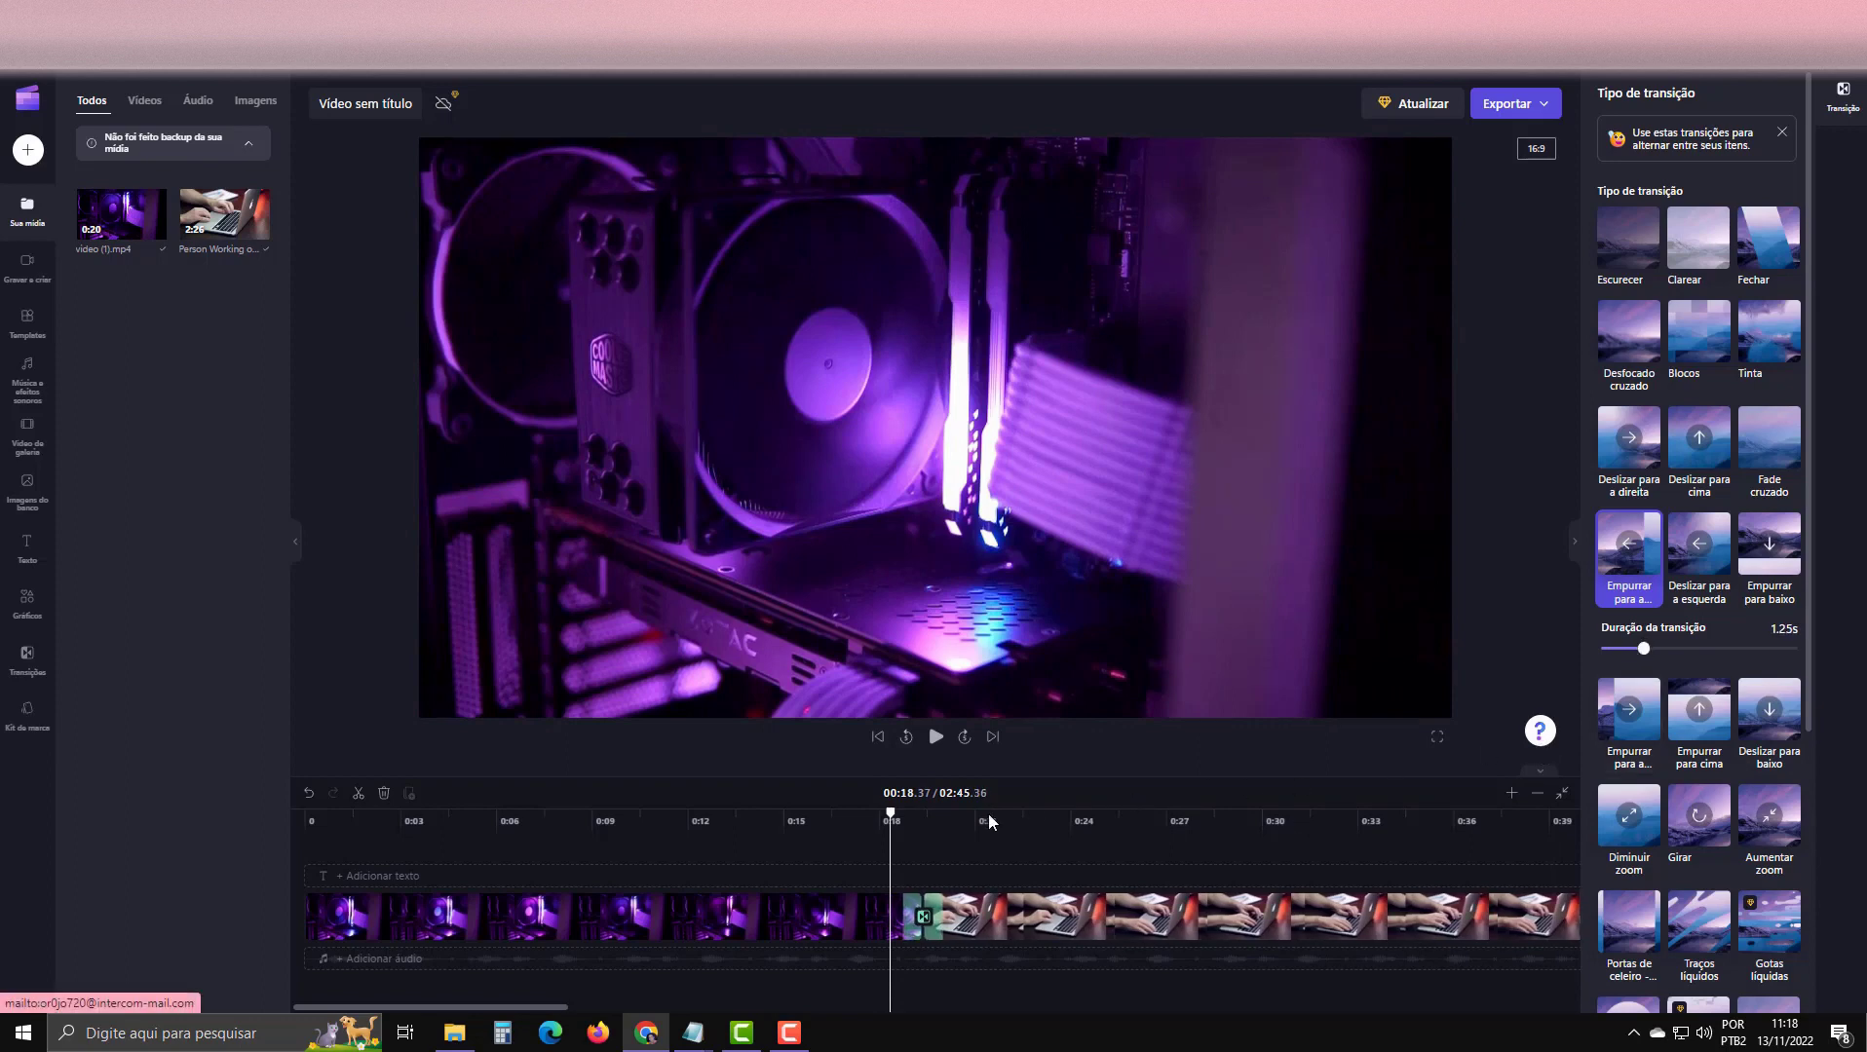
left_click(931, 740)
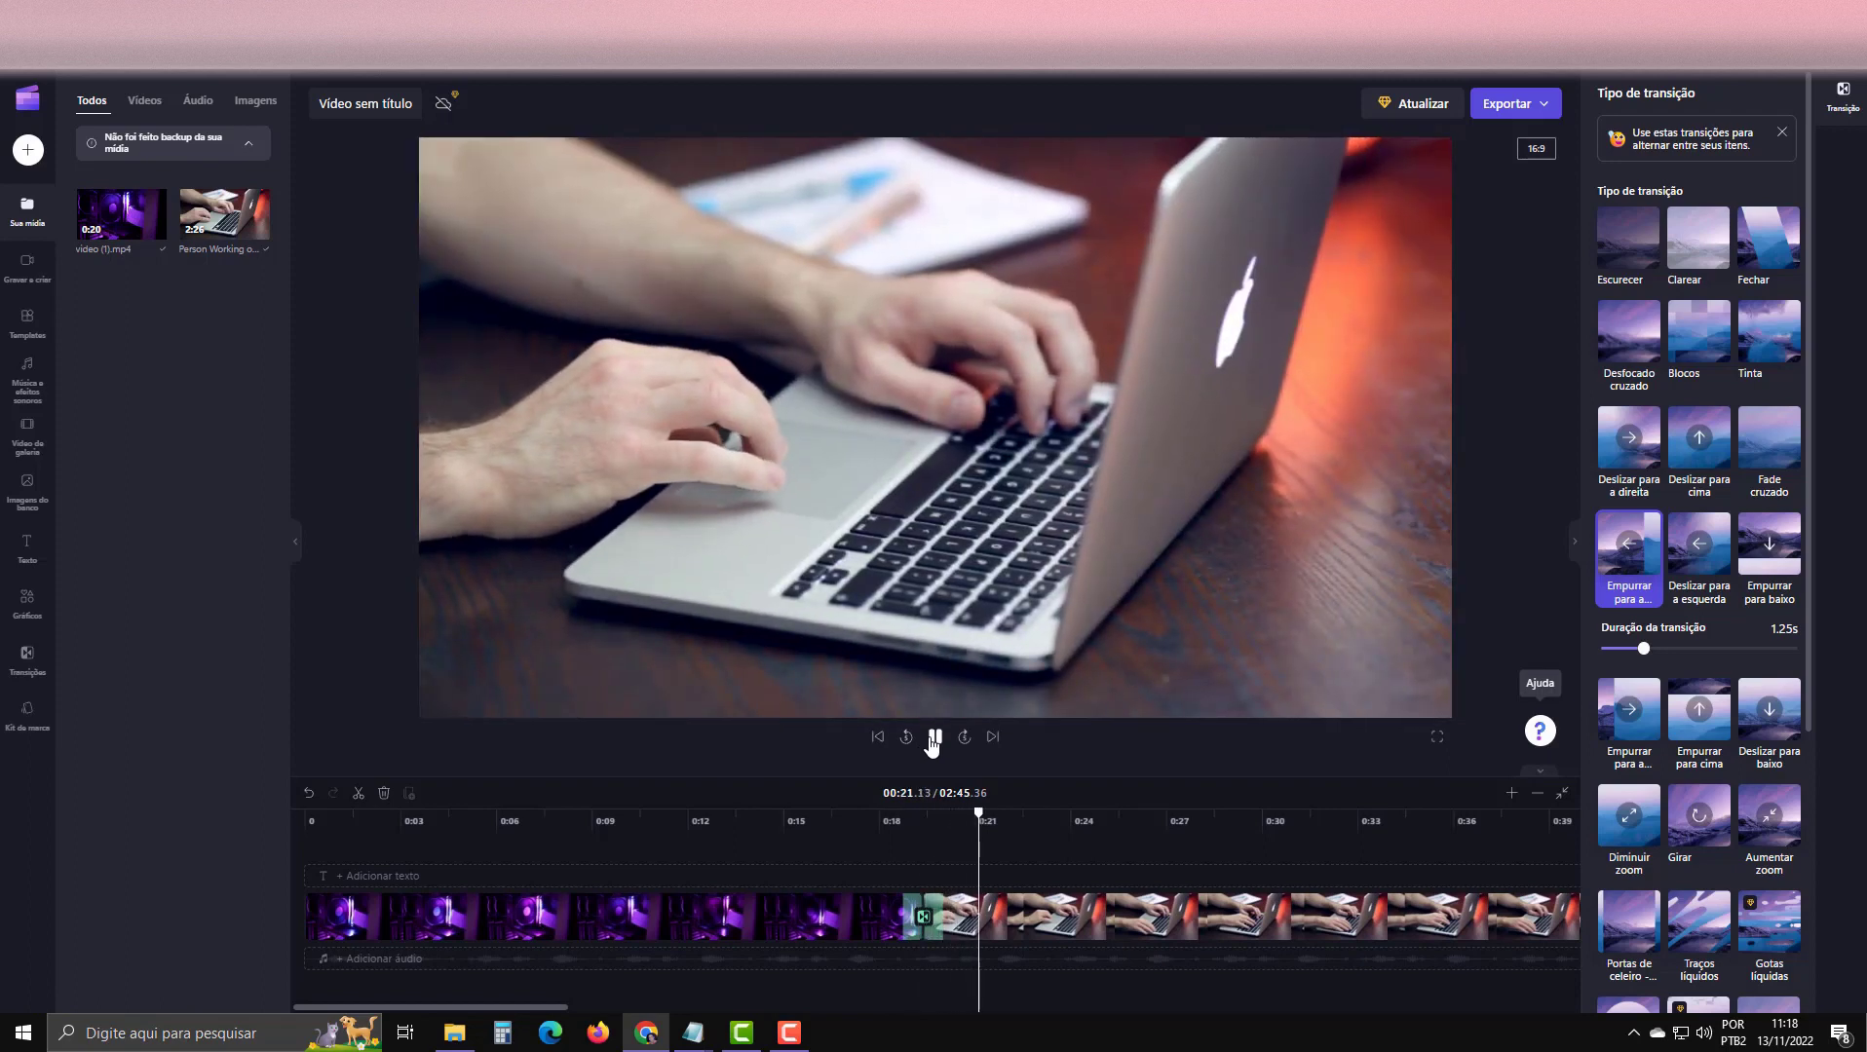
left_click(933, 739)
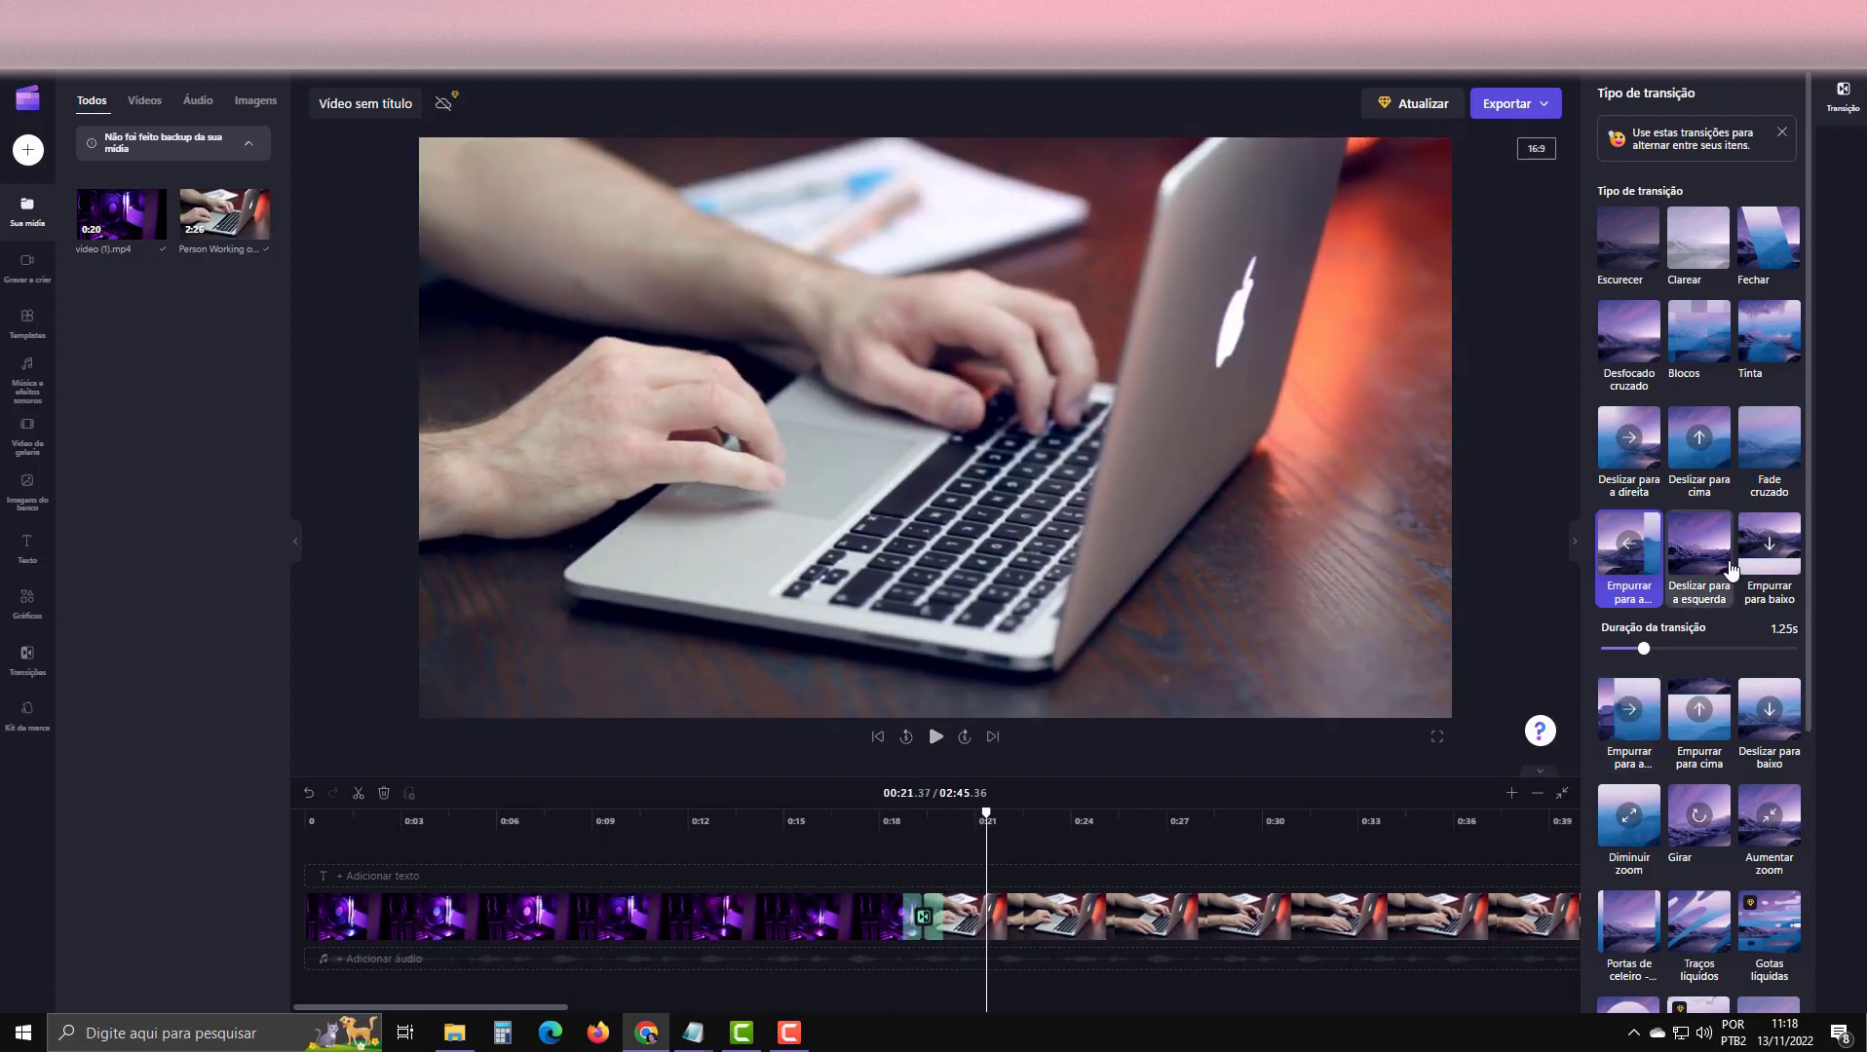
Change the transition between the clips to Traços líquidos and play the junction to preview it.
scroll(1705, 575, "down", 3)
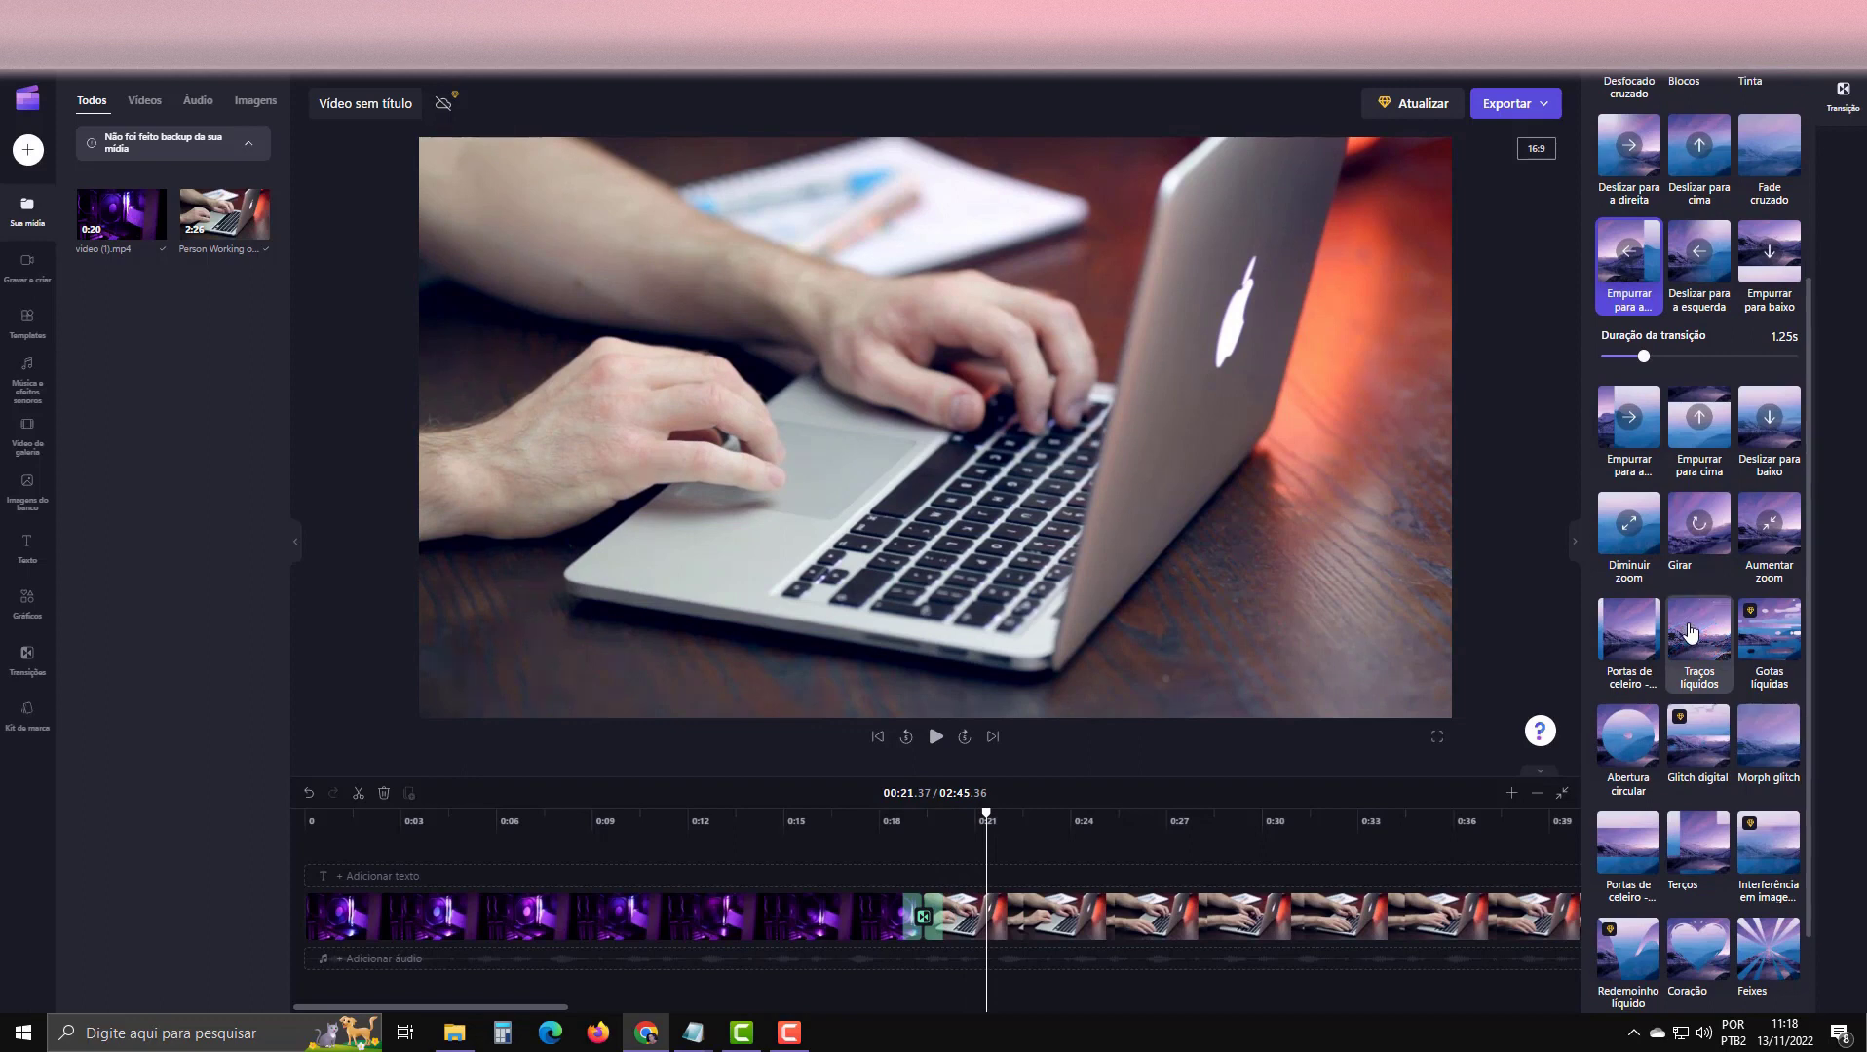
left_click(1691, 621)
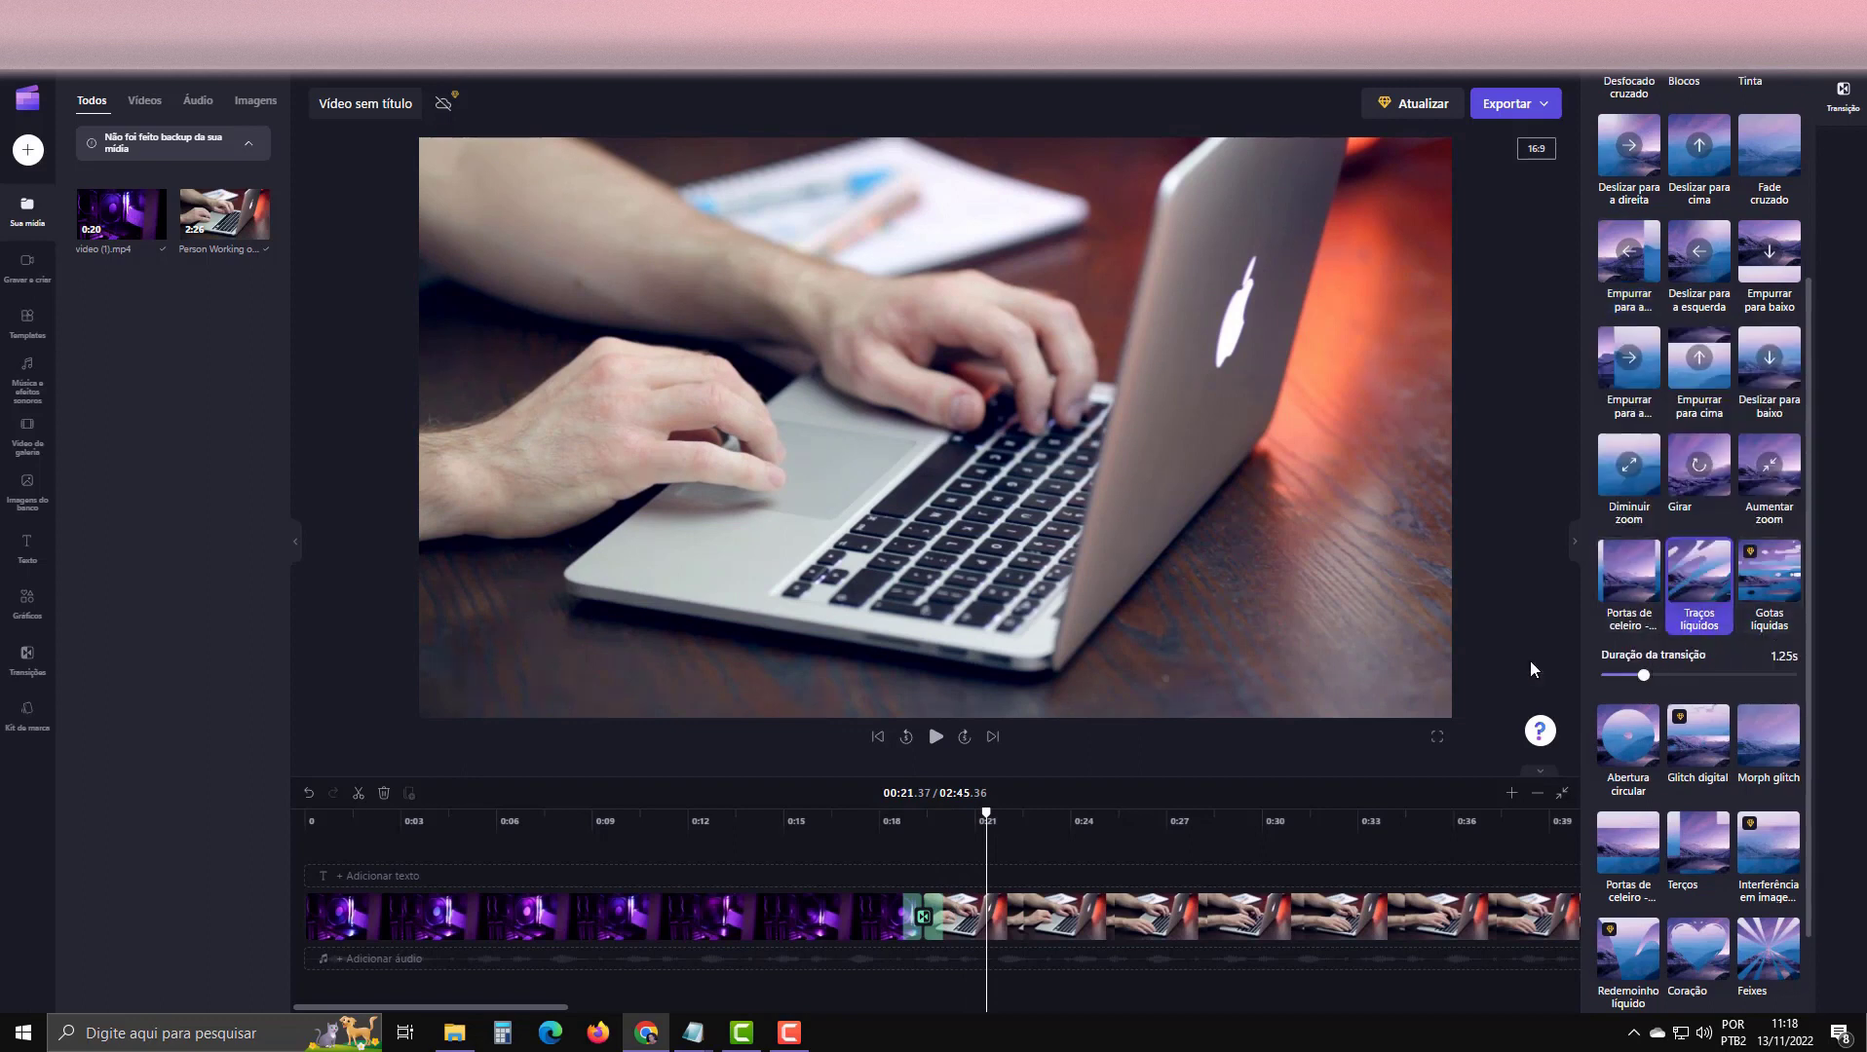
left_click_drag(986, 813, 874, 812)
left_click(936, 740)
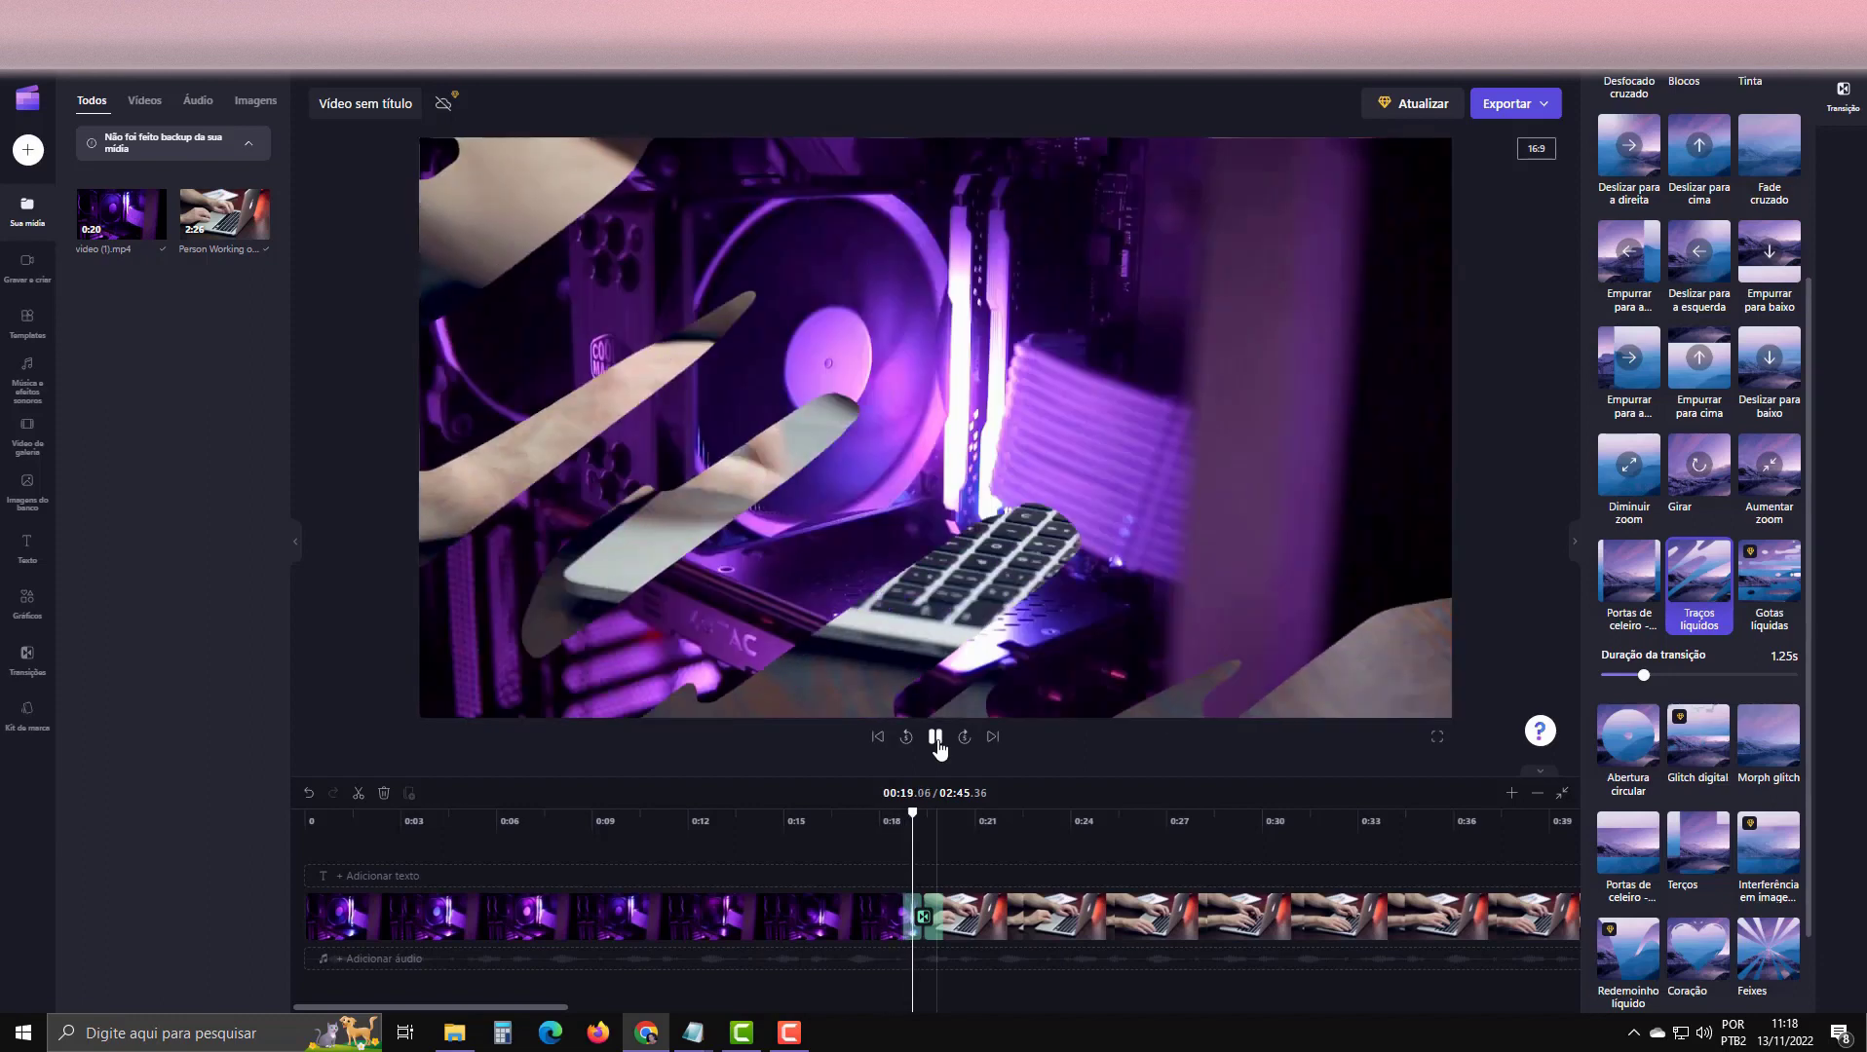
left_click(936, 739)
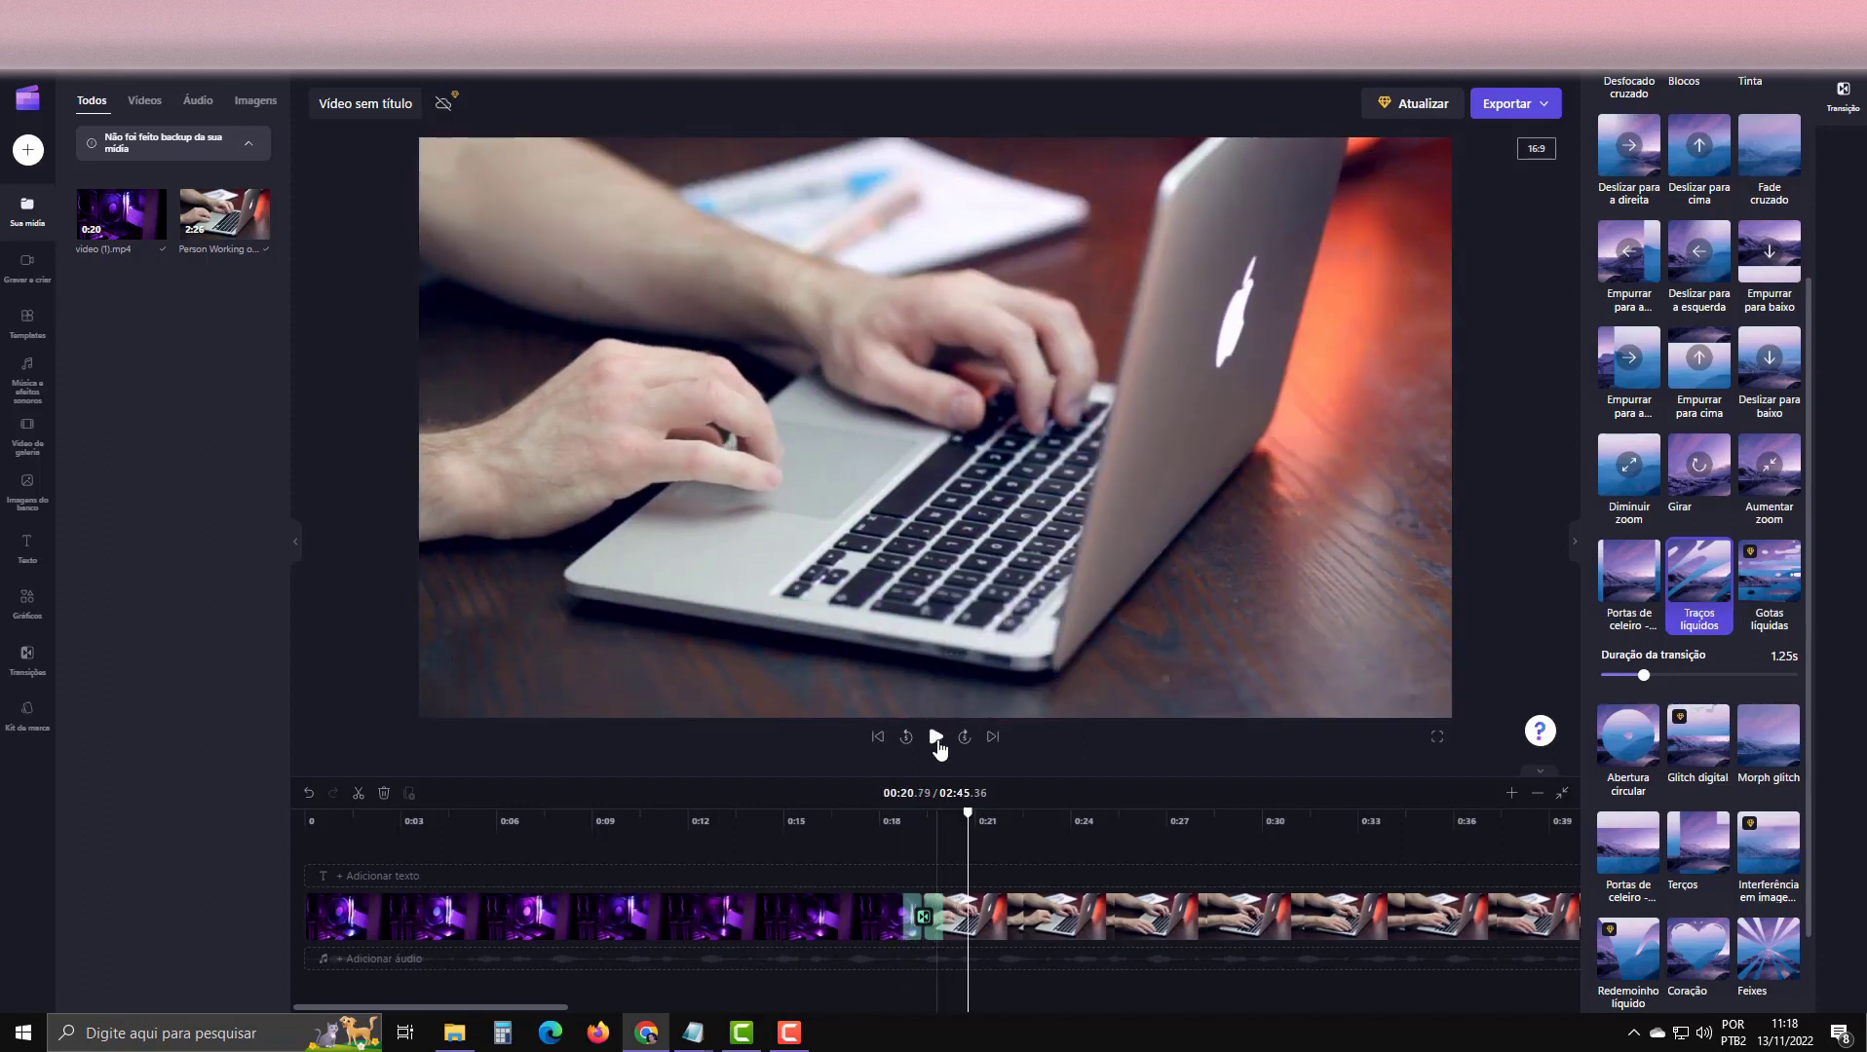
Set the transition between the two clips to Feixes and preview the effect.
left_click(1766, 950)
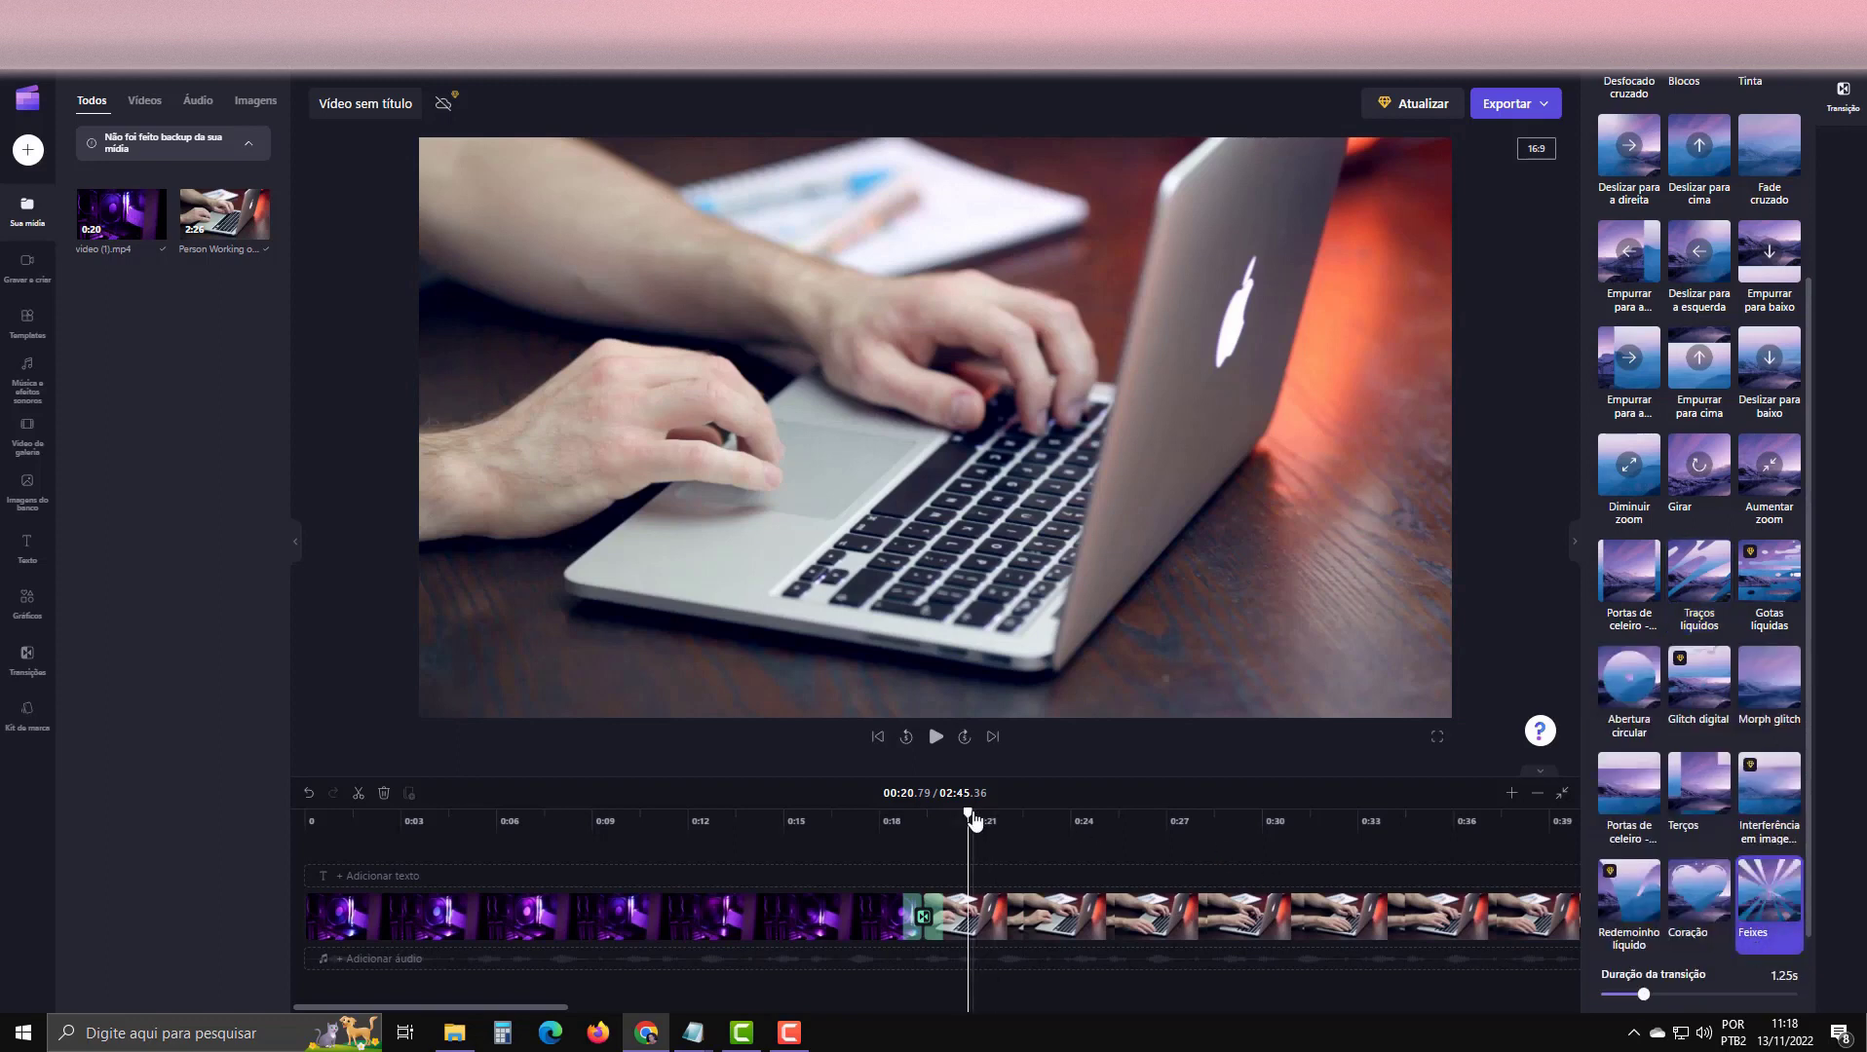
left_click_drag(966, 814, 865, 817)
left_click(933, 743)
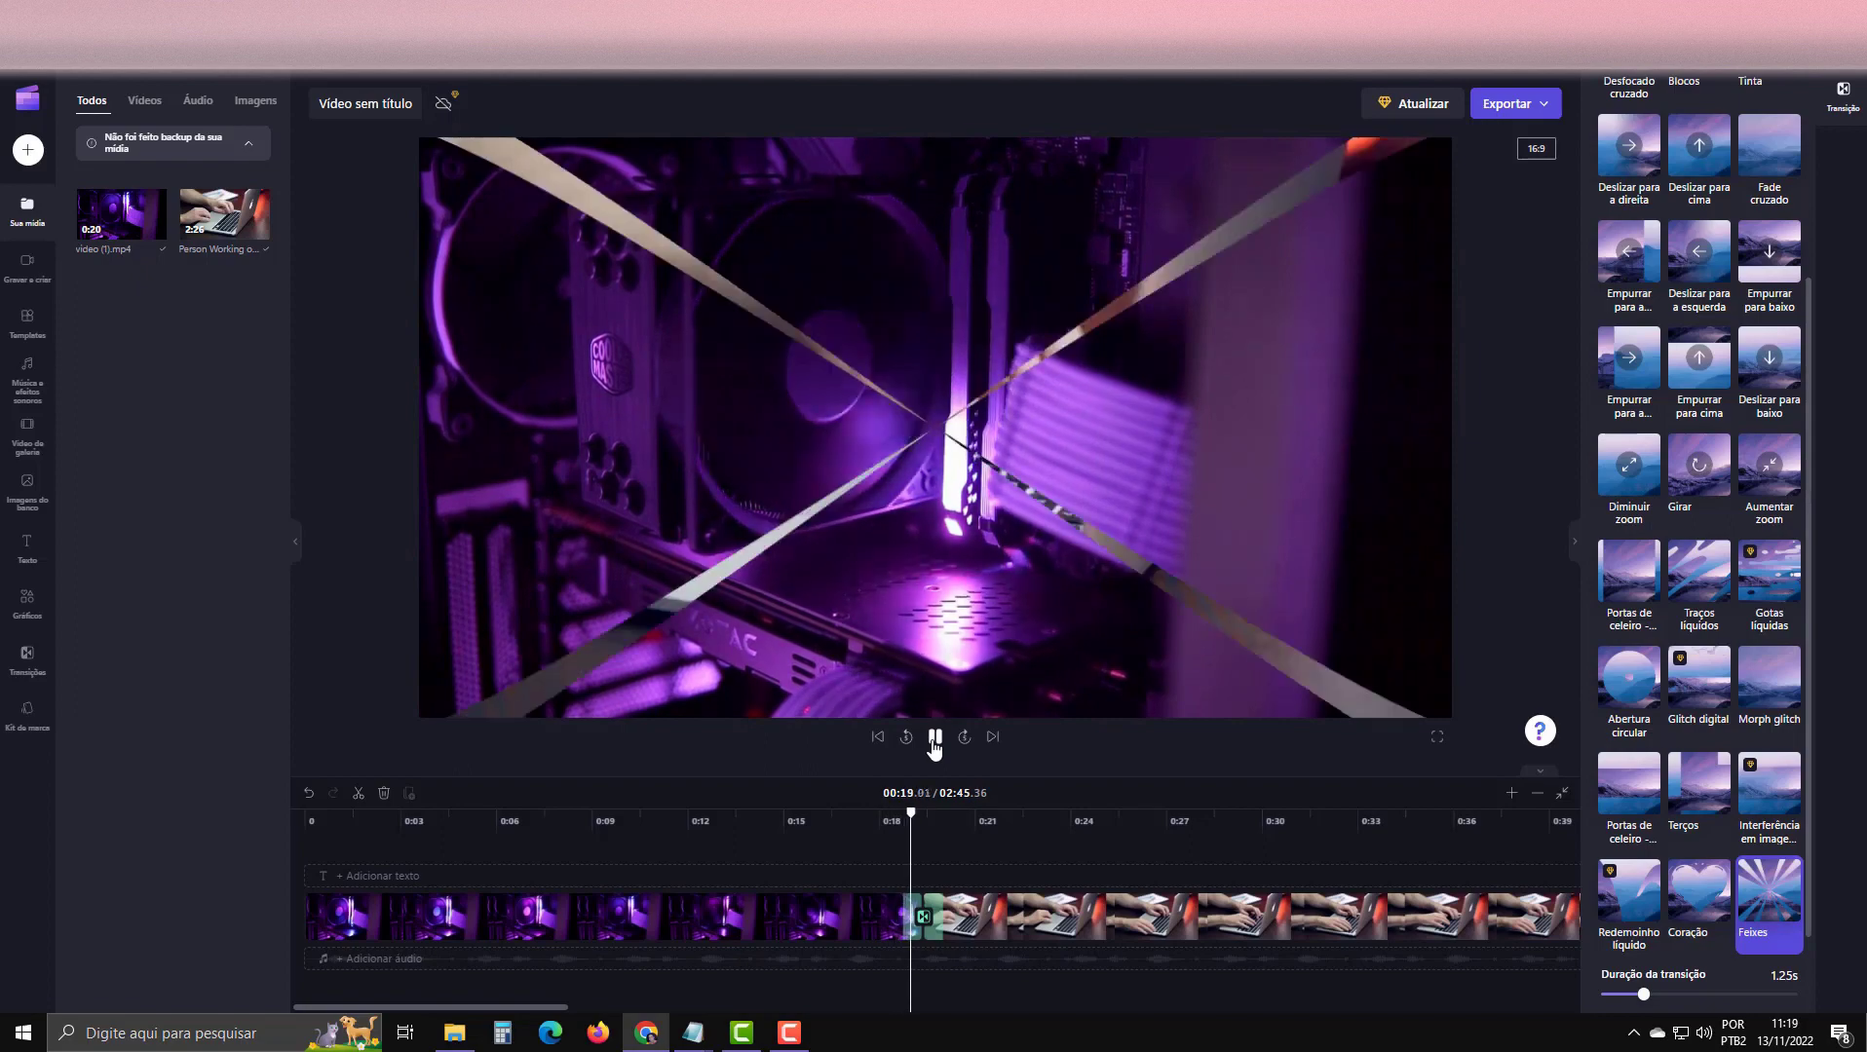
left_click(933, 743)
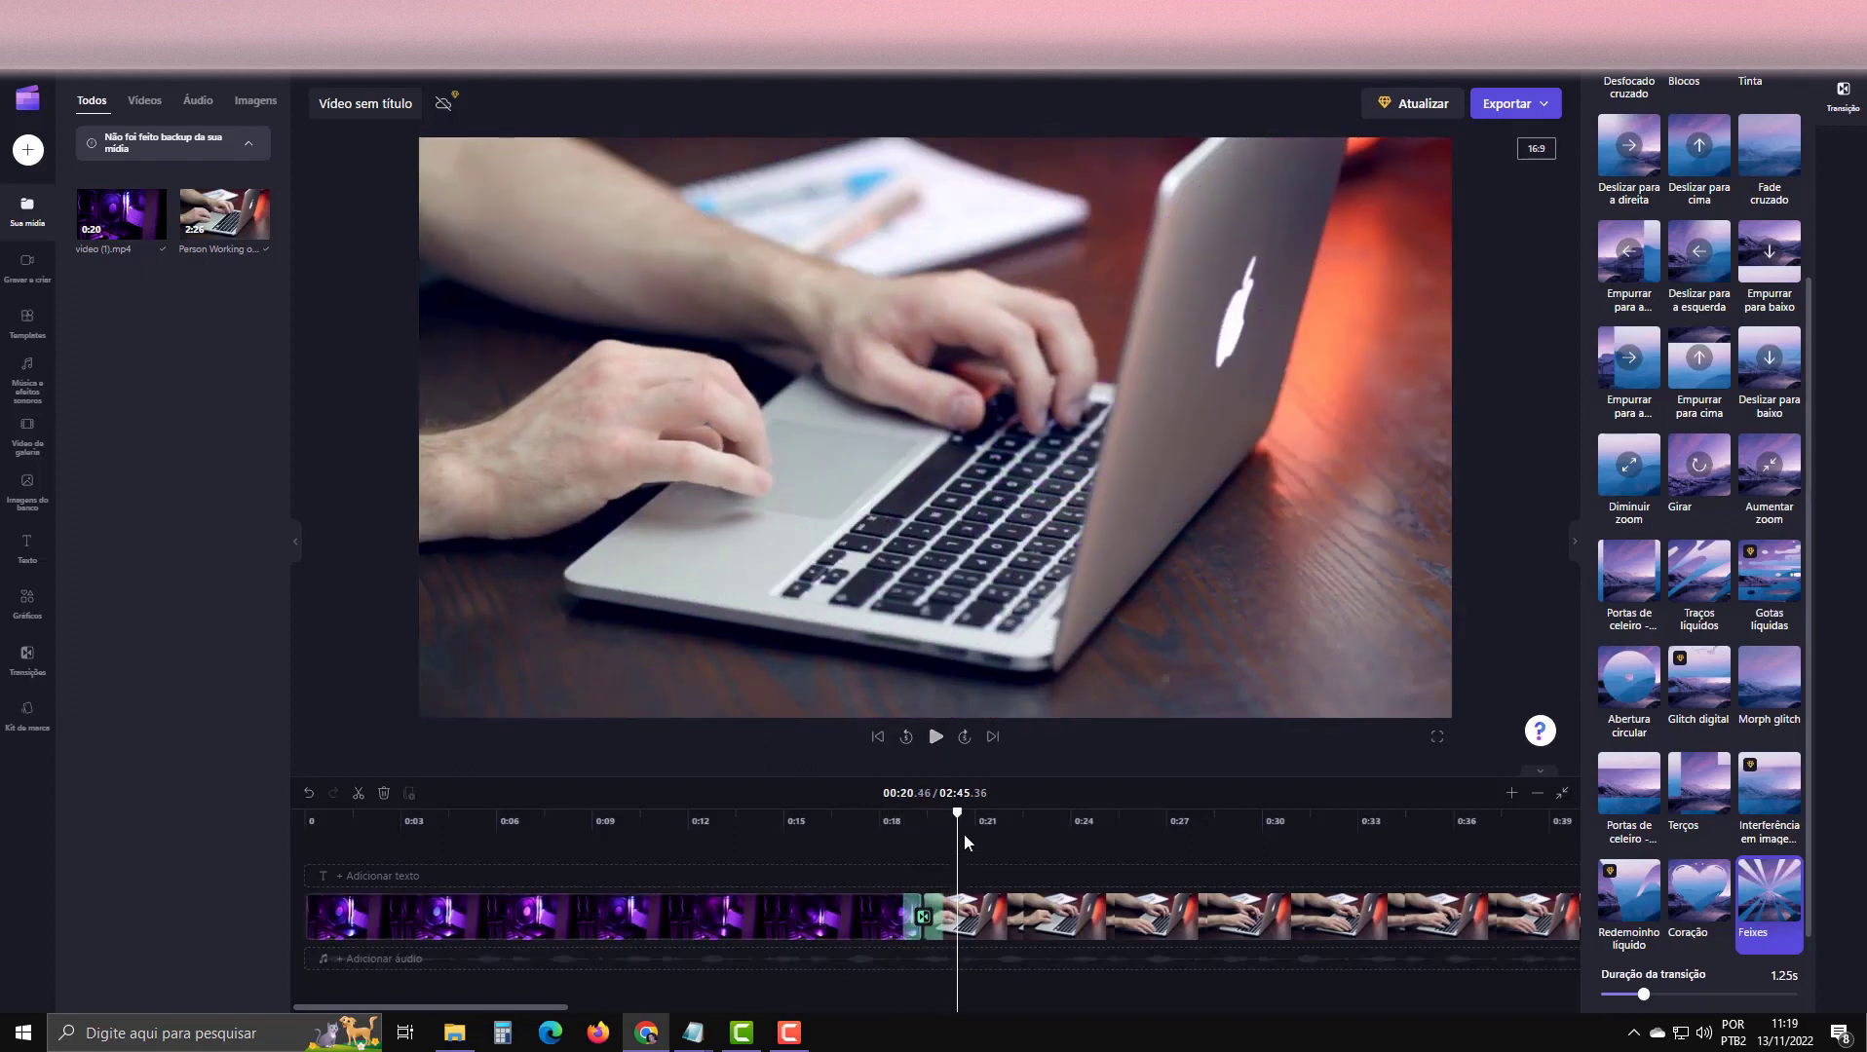
Split the video (1).mp4 clip at 00:07.11 on the timeline.
left_click_drag(956, 815, 530, 892)
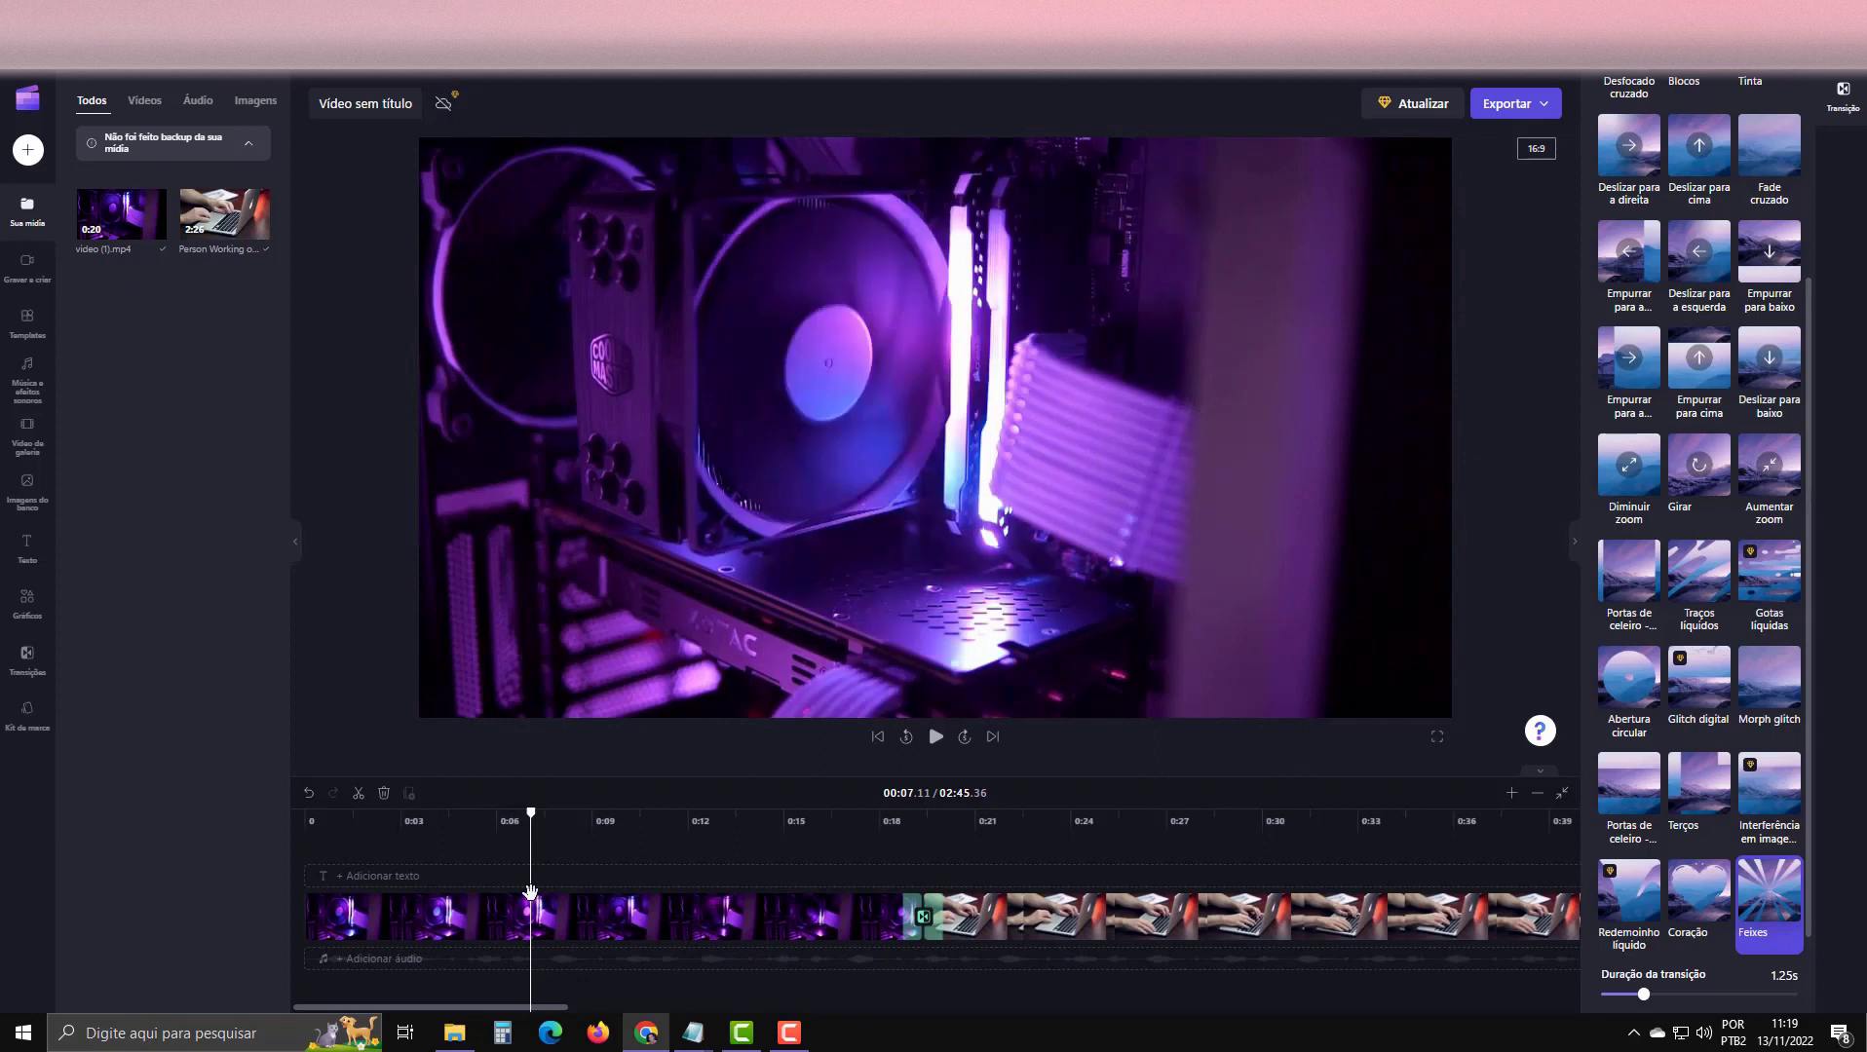
left_click(546, 921)
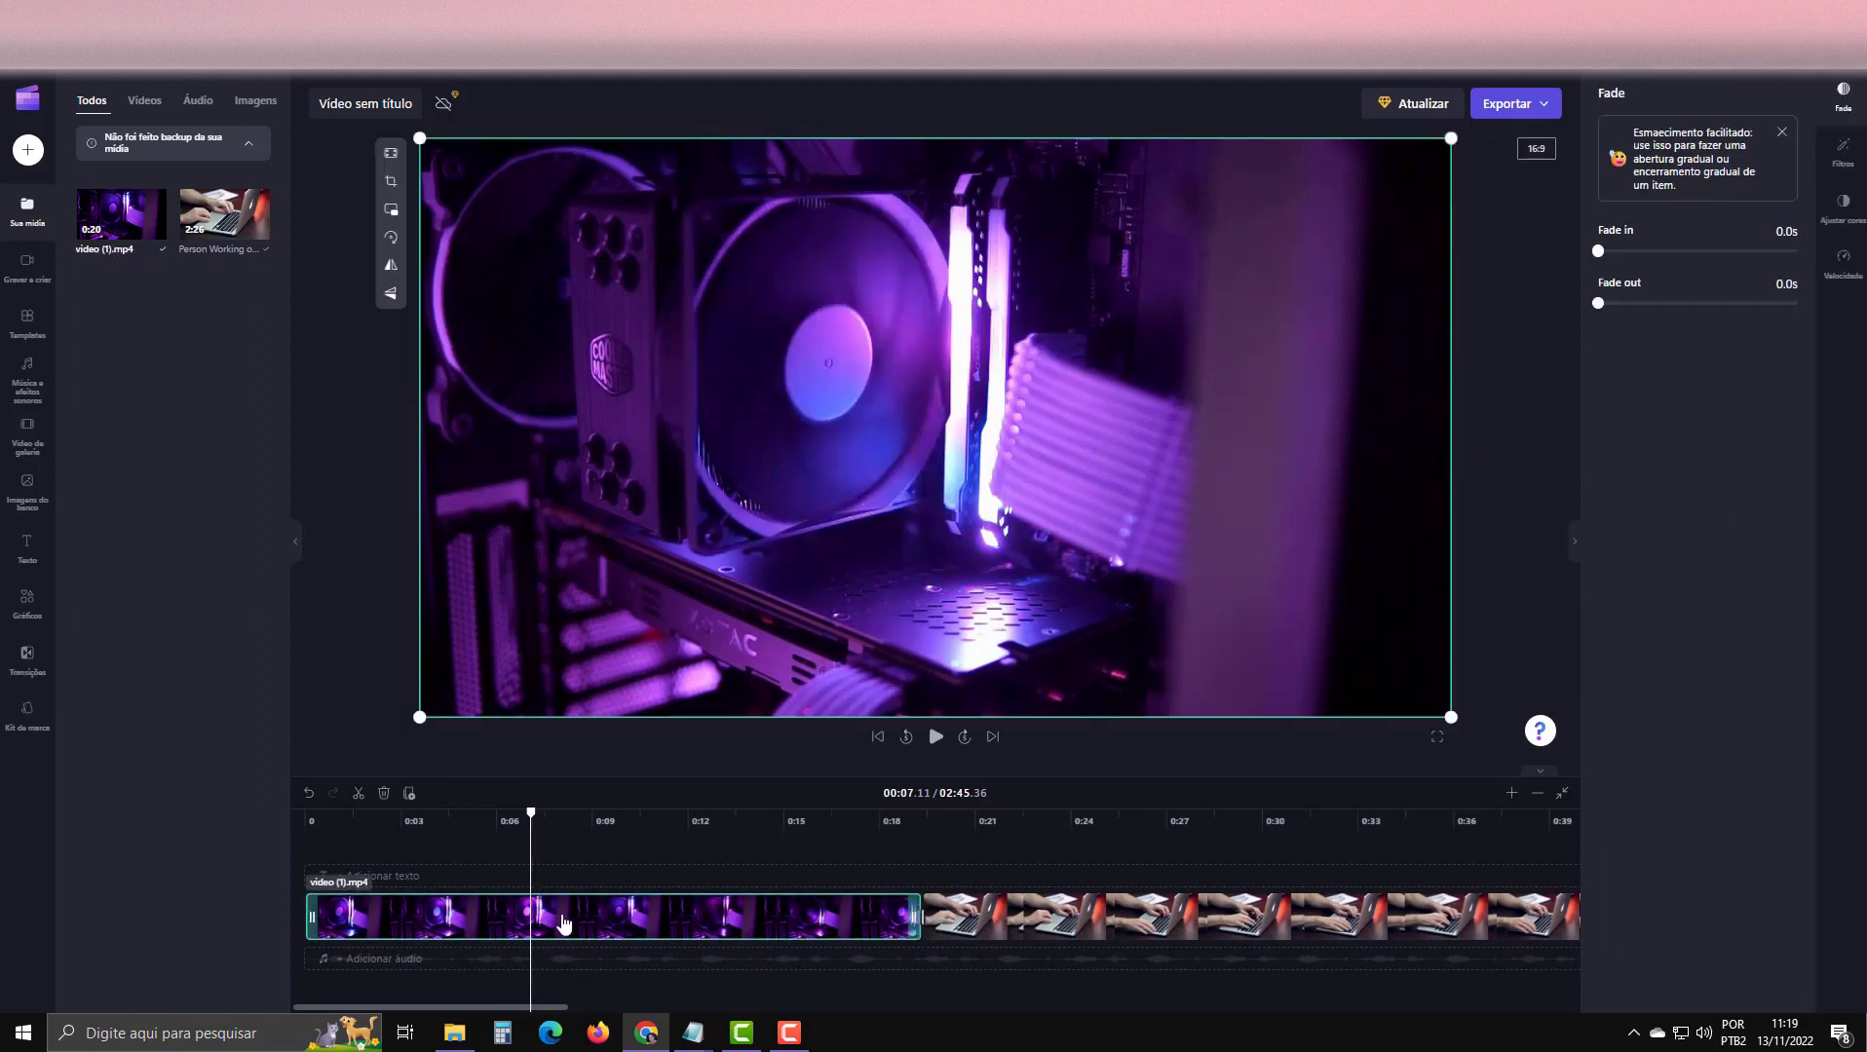
key("s")
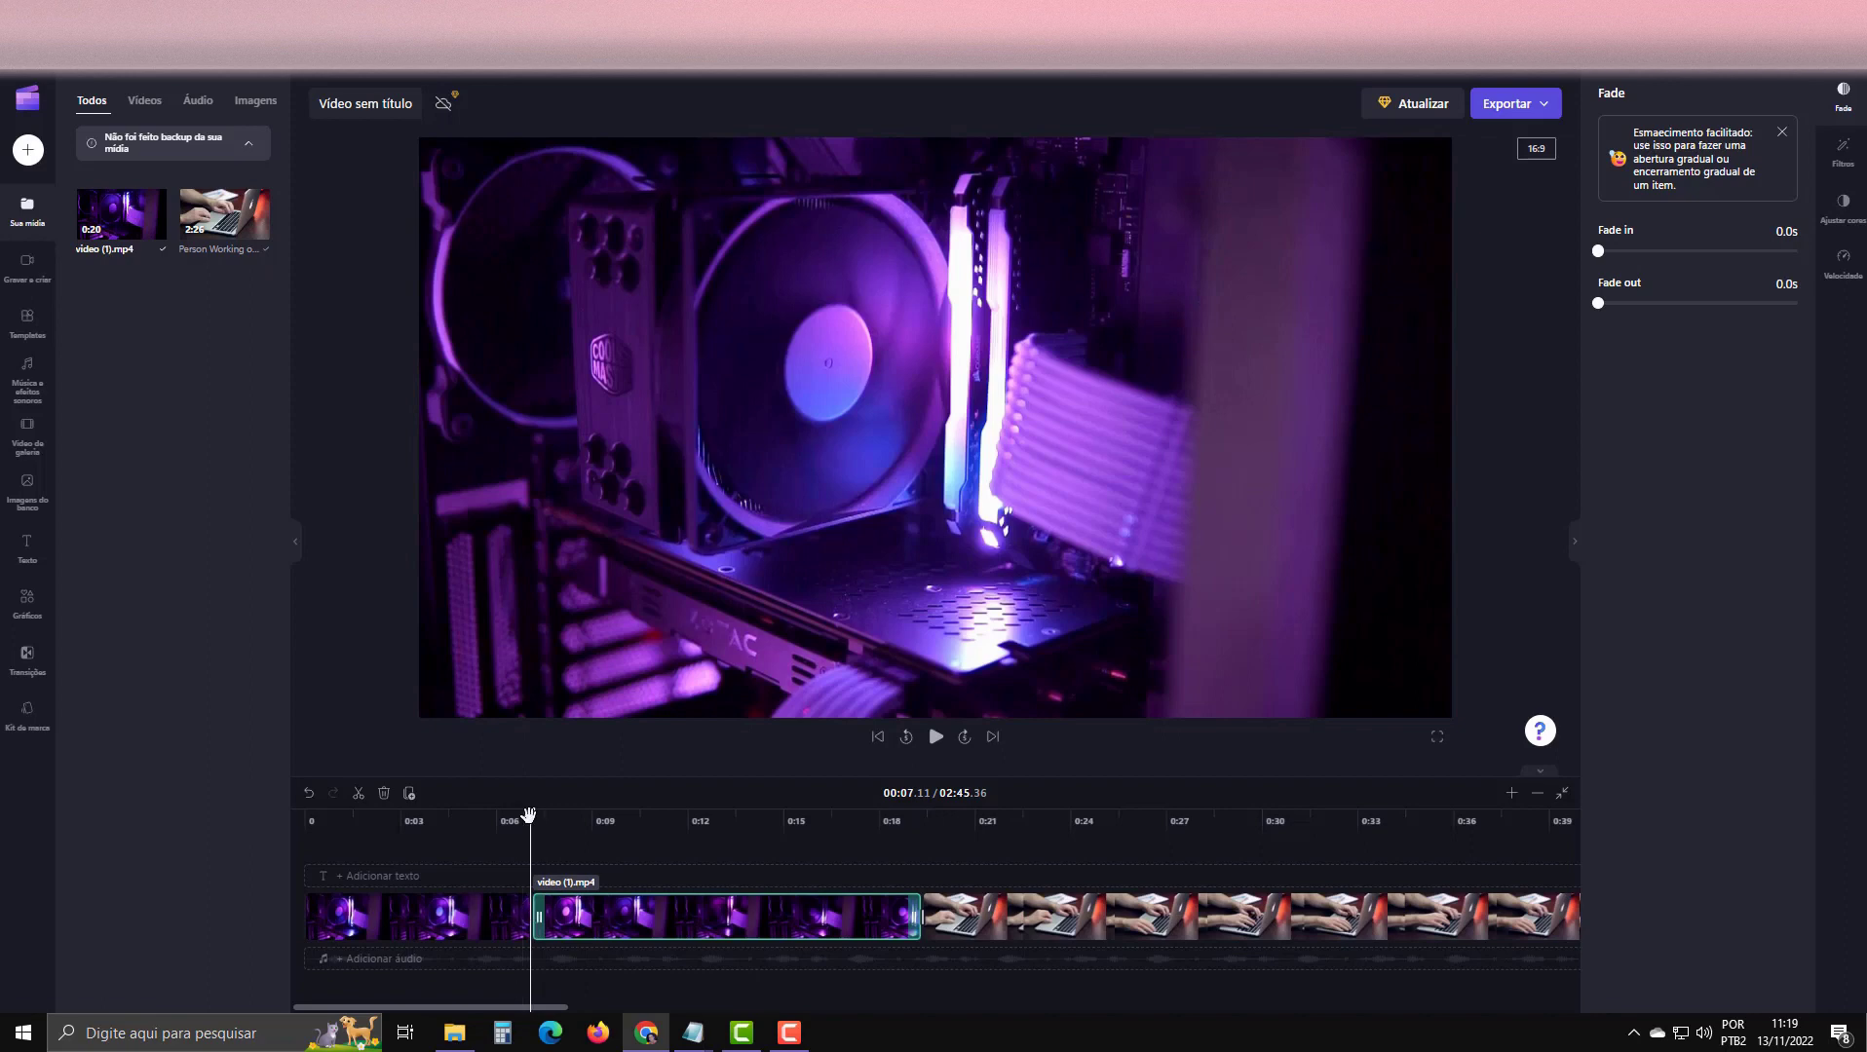
Add a transition at the split in video (1).mp4 and set its type to Abertura circular.
left_click_drag(528, 815, 502, 814)
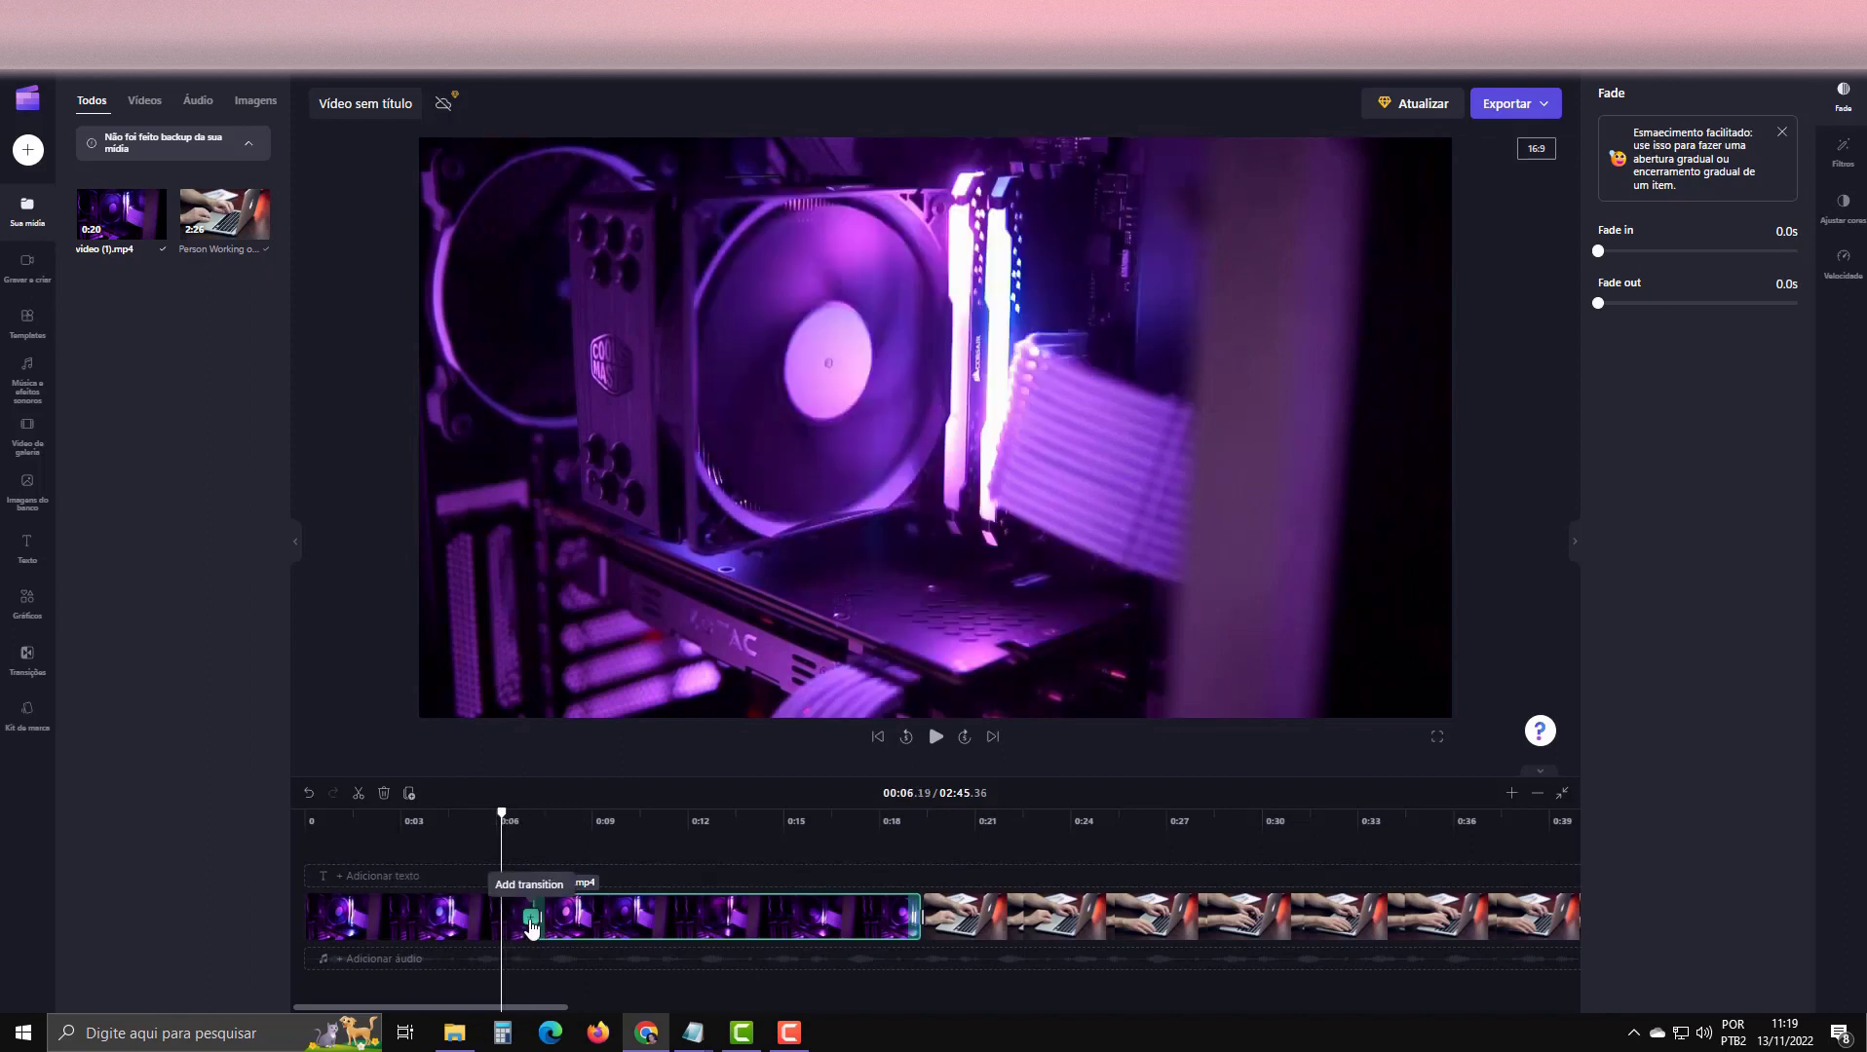
left_click(531, 921)
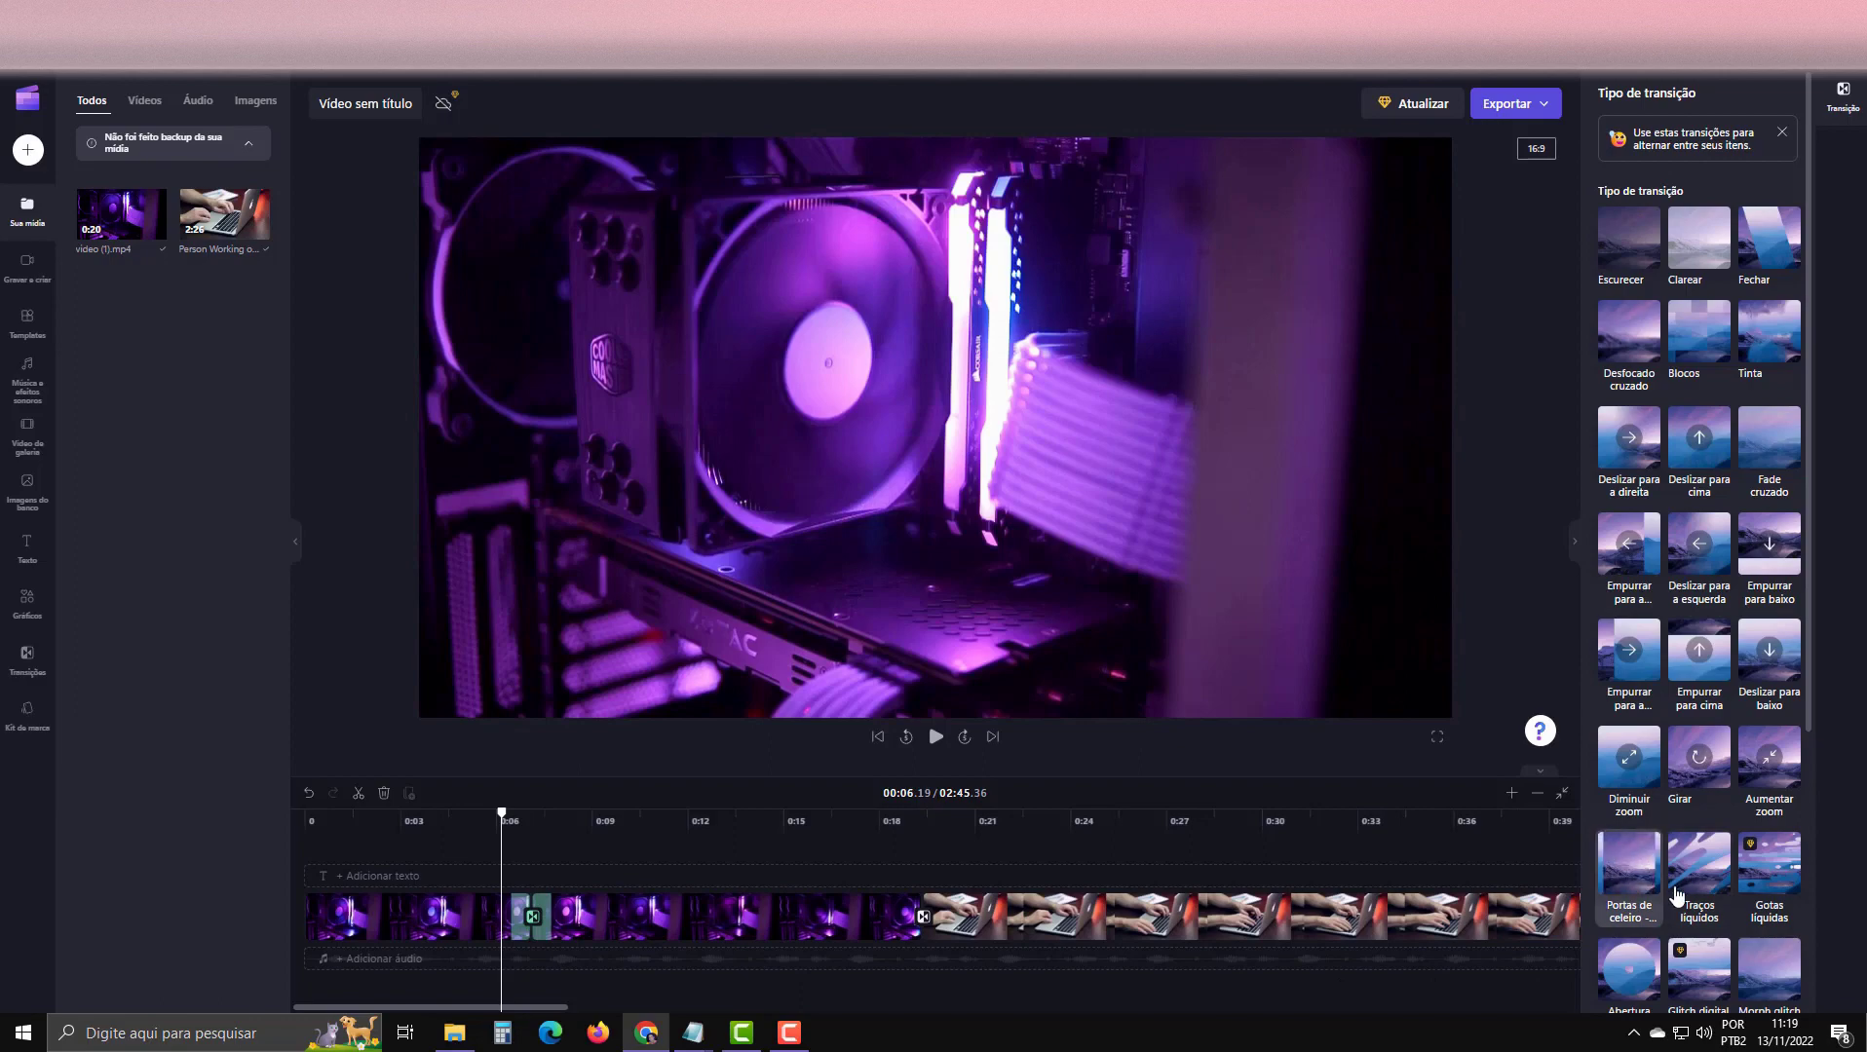
scroll(1677, 882, "down", 4)
left_click(1635, 592)
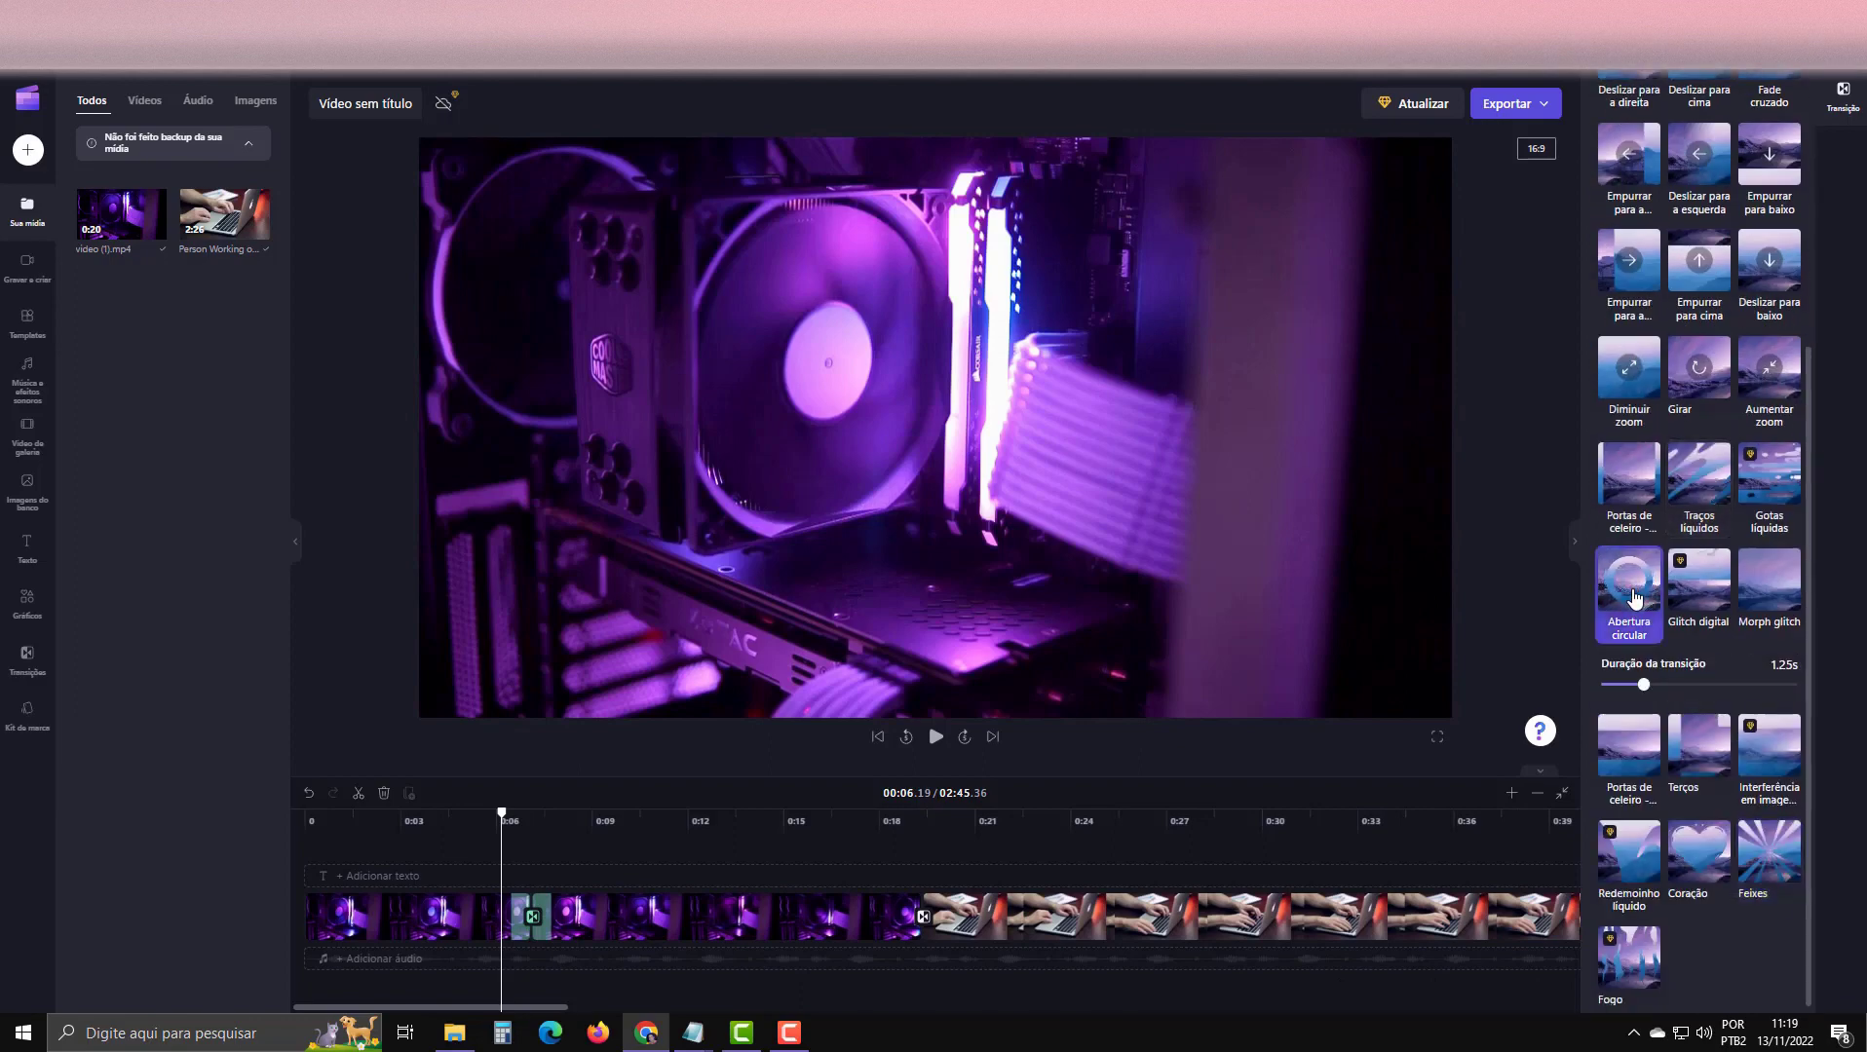
Set the transition between the video (1).mp4 and laptop clips to Abertura circular and play the junction to preview it.
left_click_drag(538, 824, 911, 823)
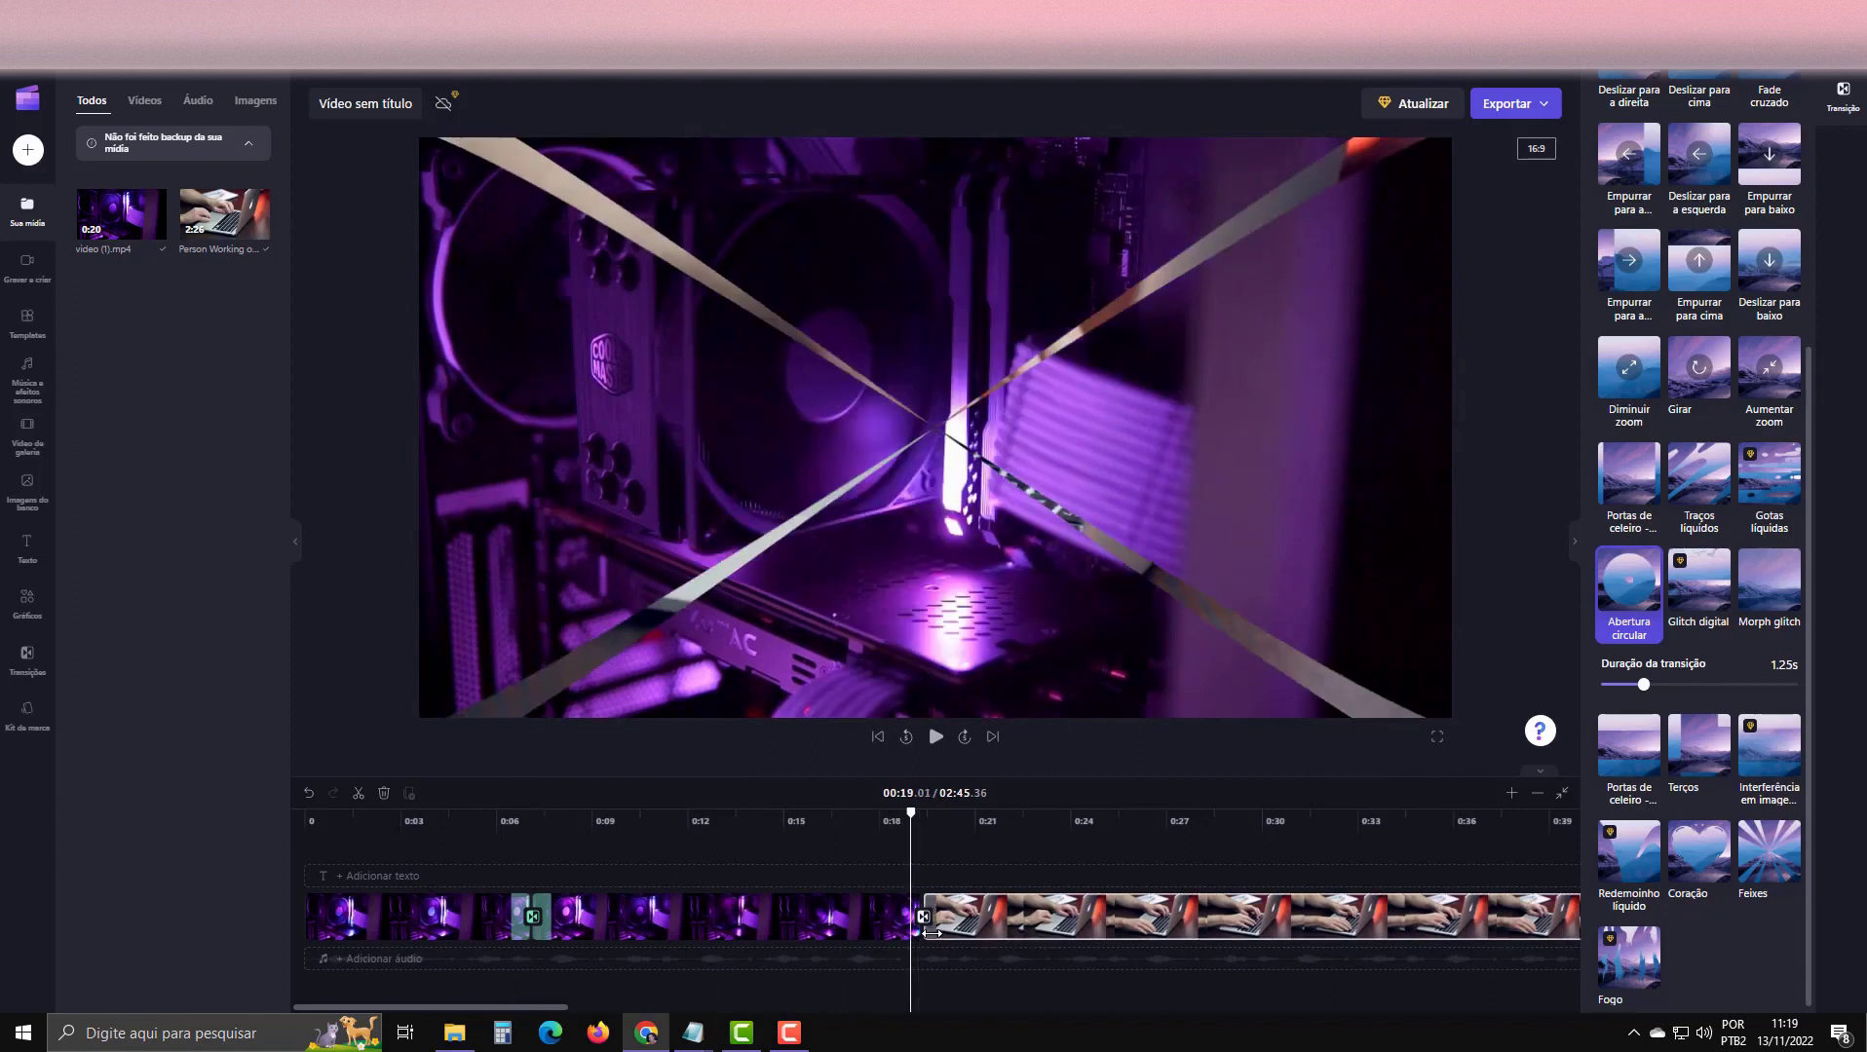
left_click(923, 921)
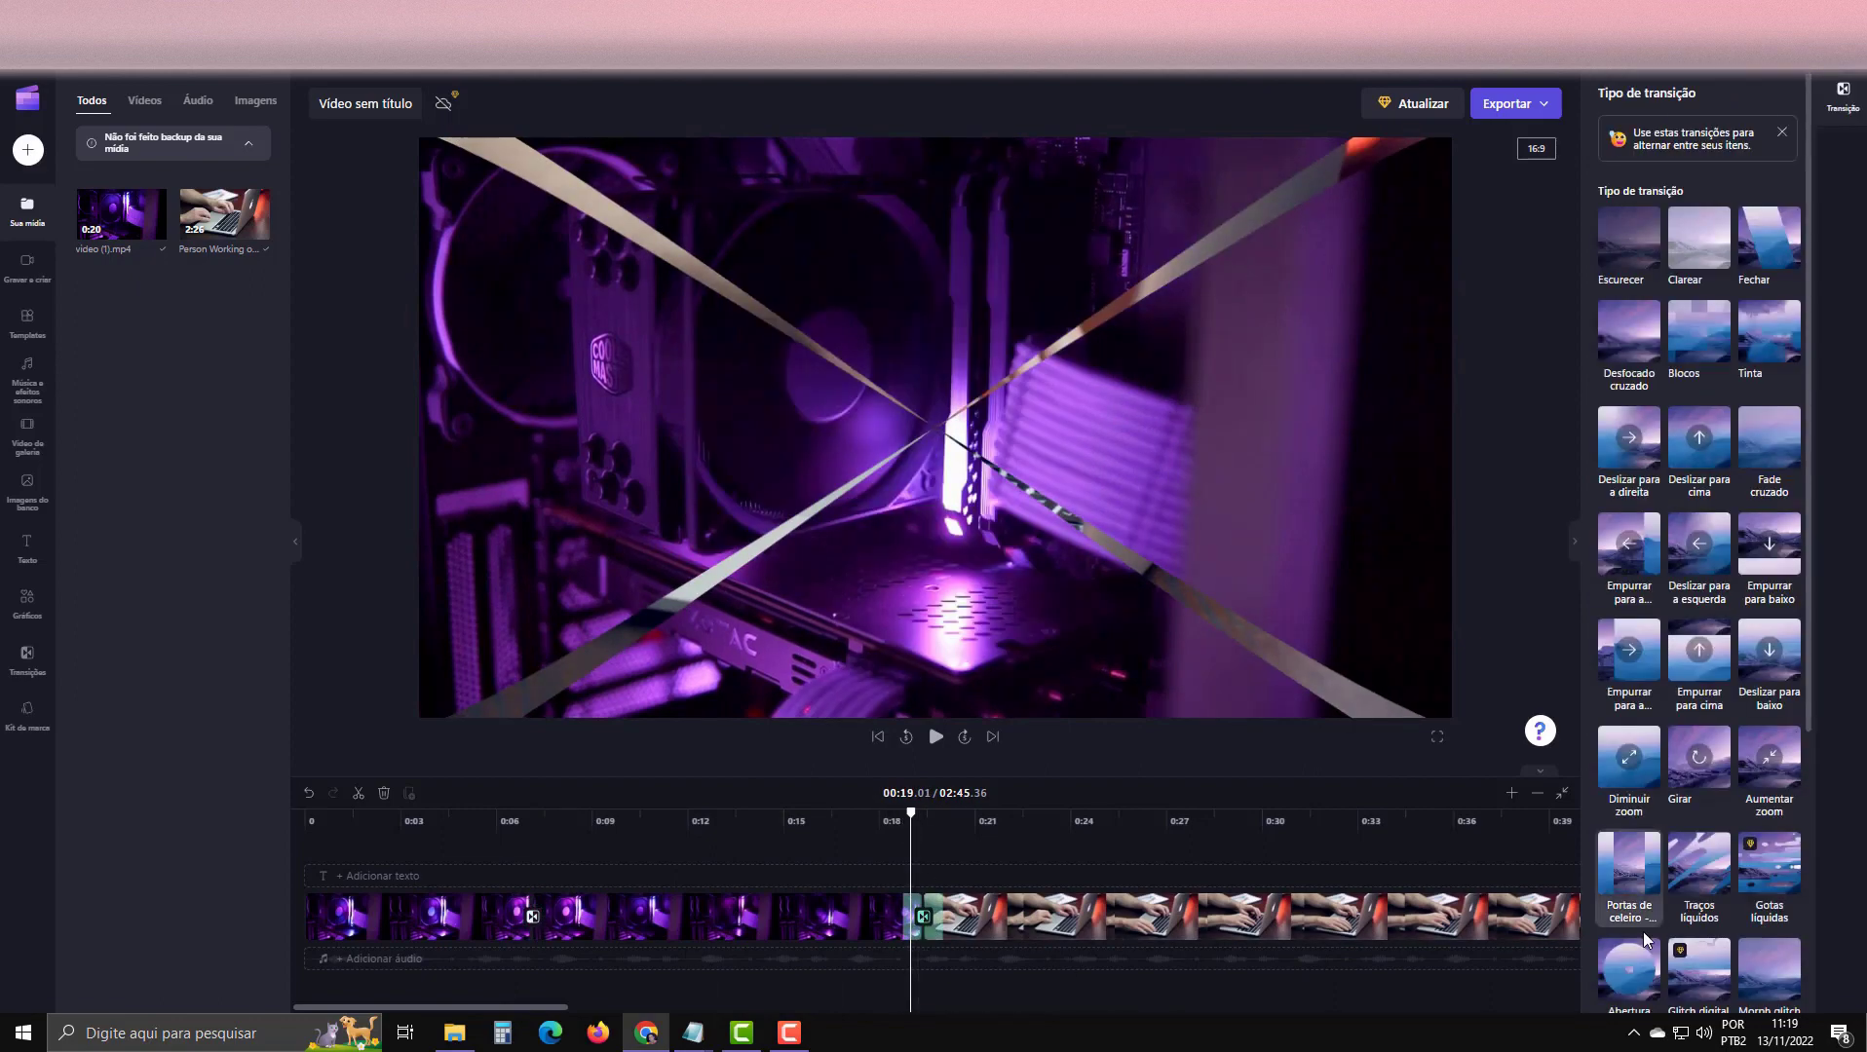
left_click(1629, 969)
left_click_drag(909, 807, 872, 813)
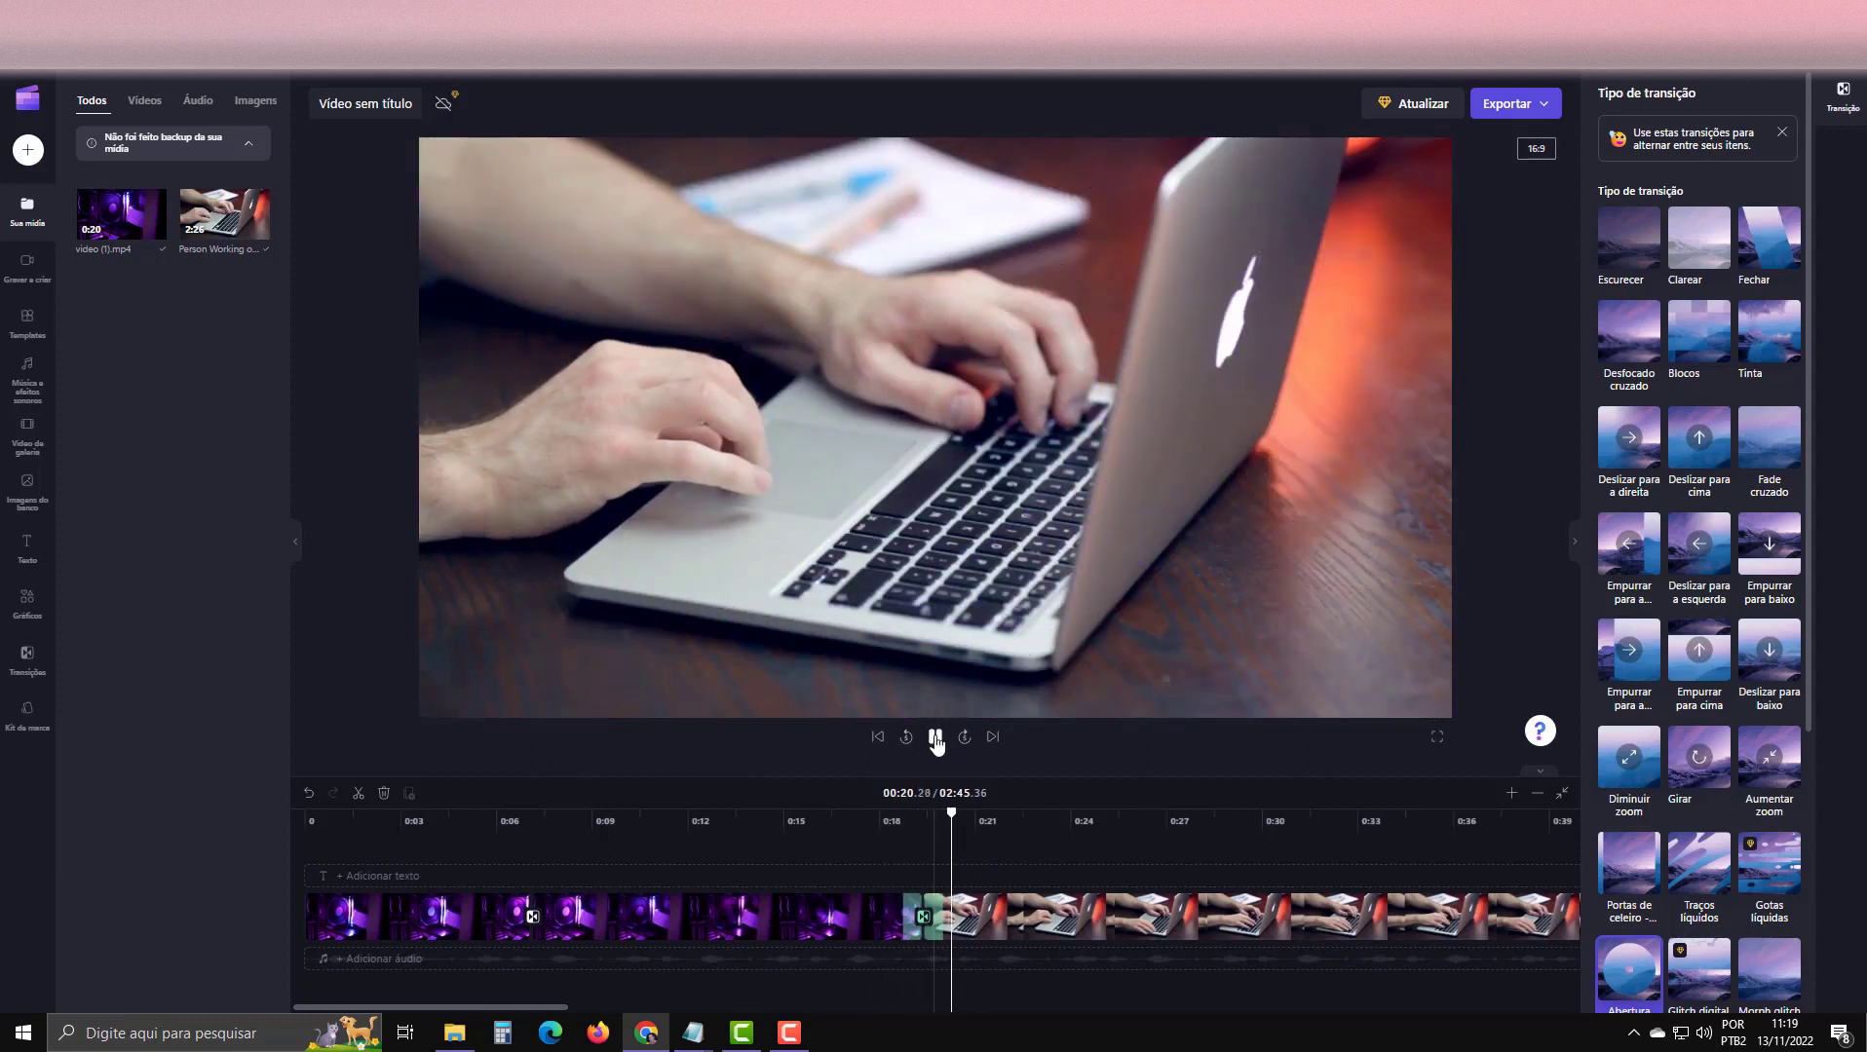
left_click(935, 738)
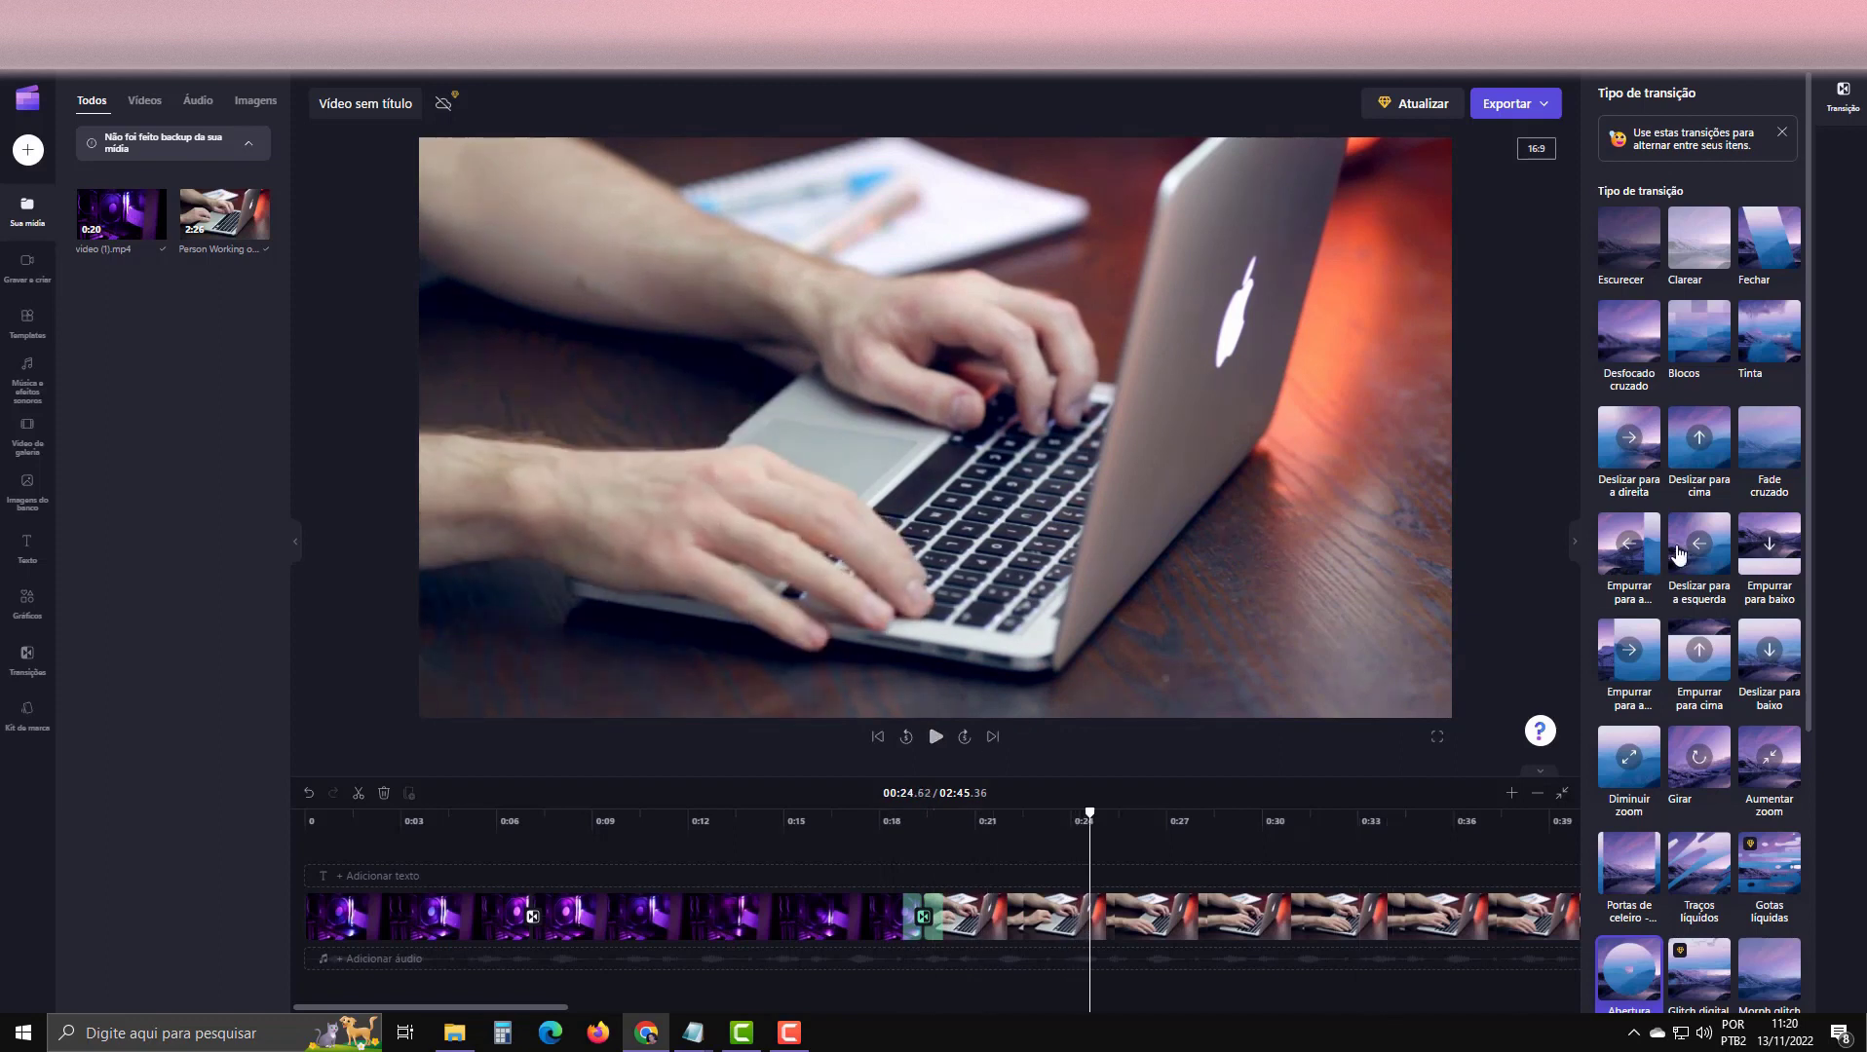
Export the finished video in 1080p quality.
scroll(1702, 565, "down", 4)
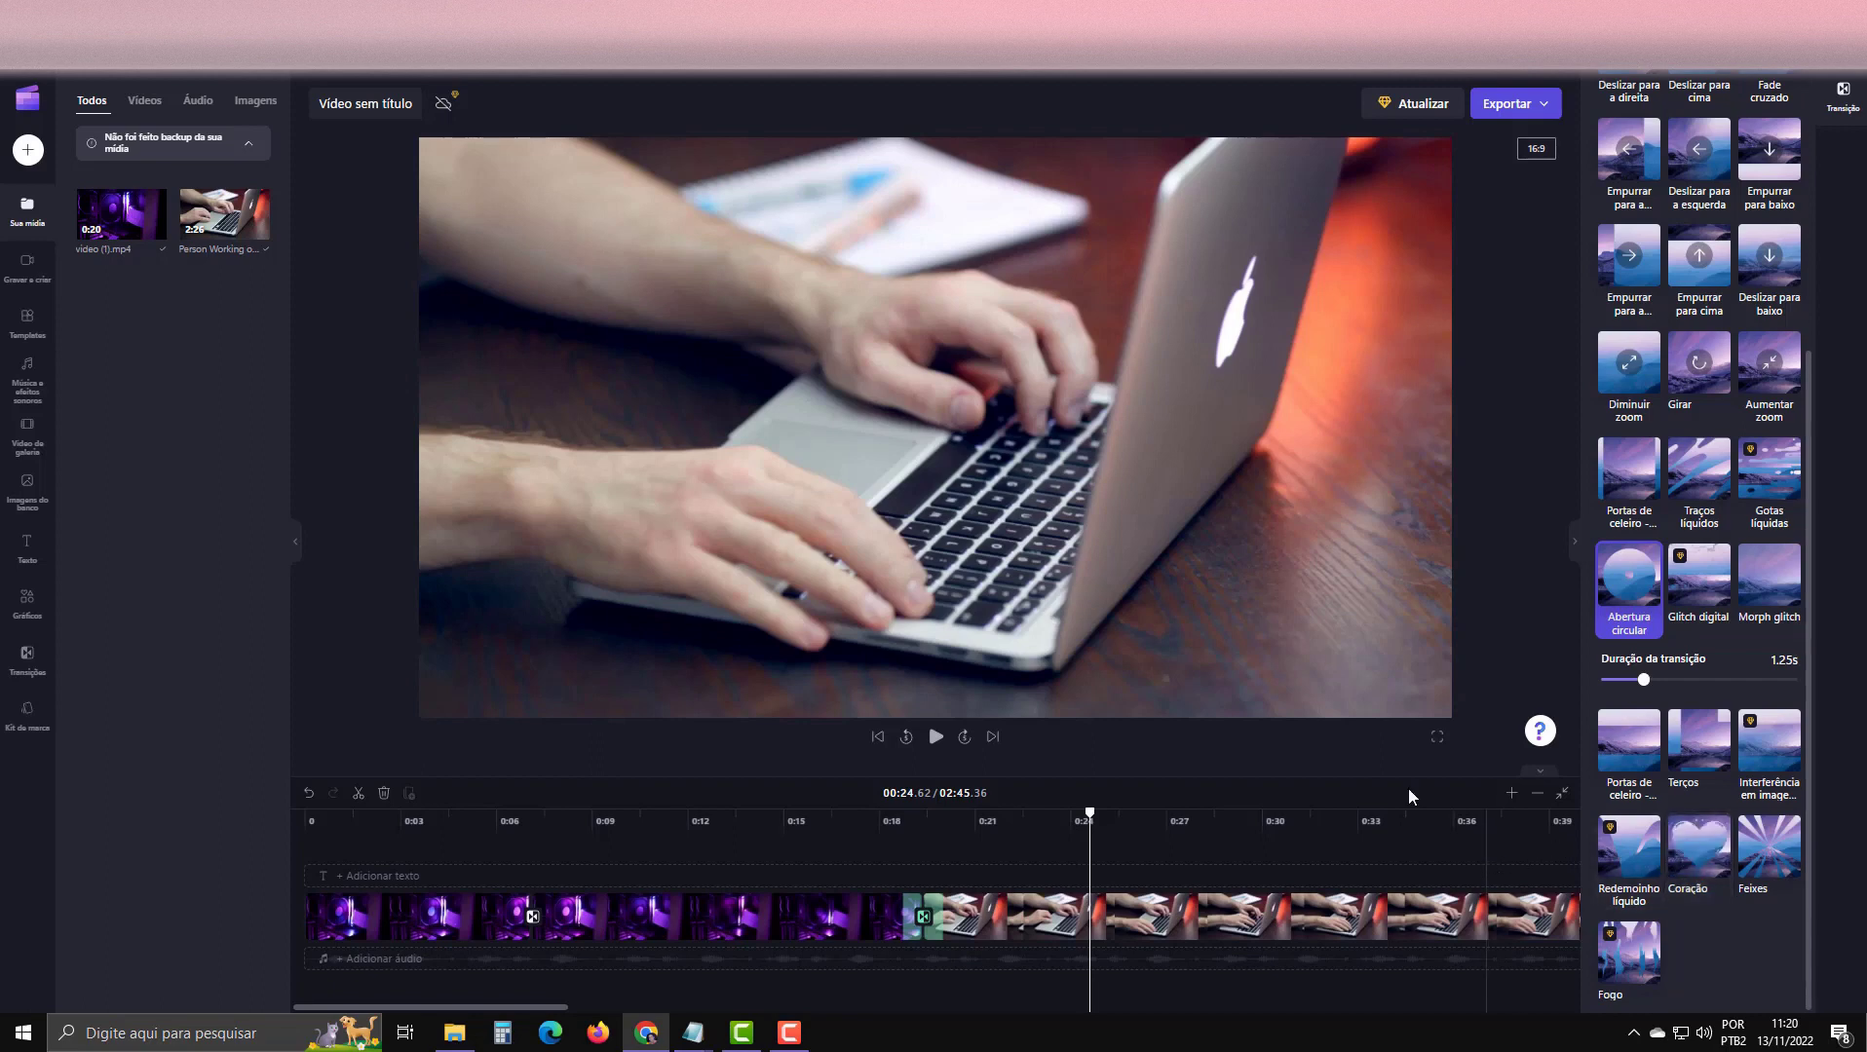
left_click(1533, 111)
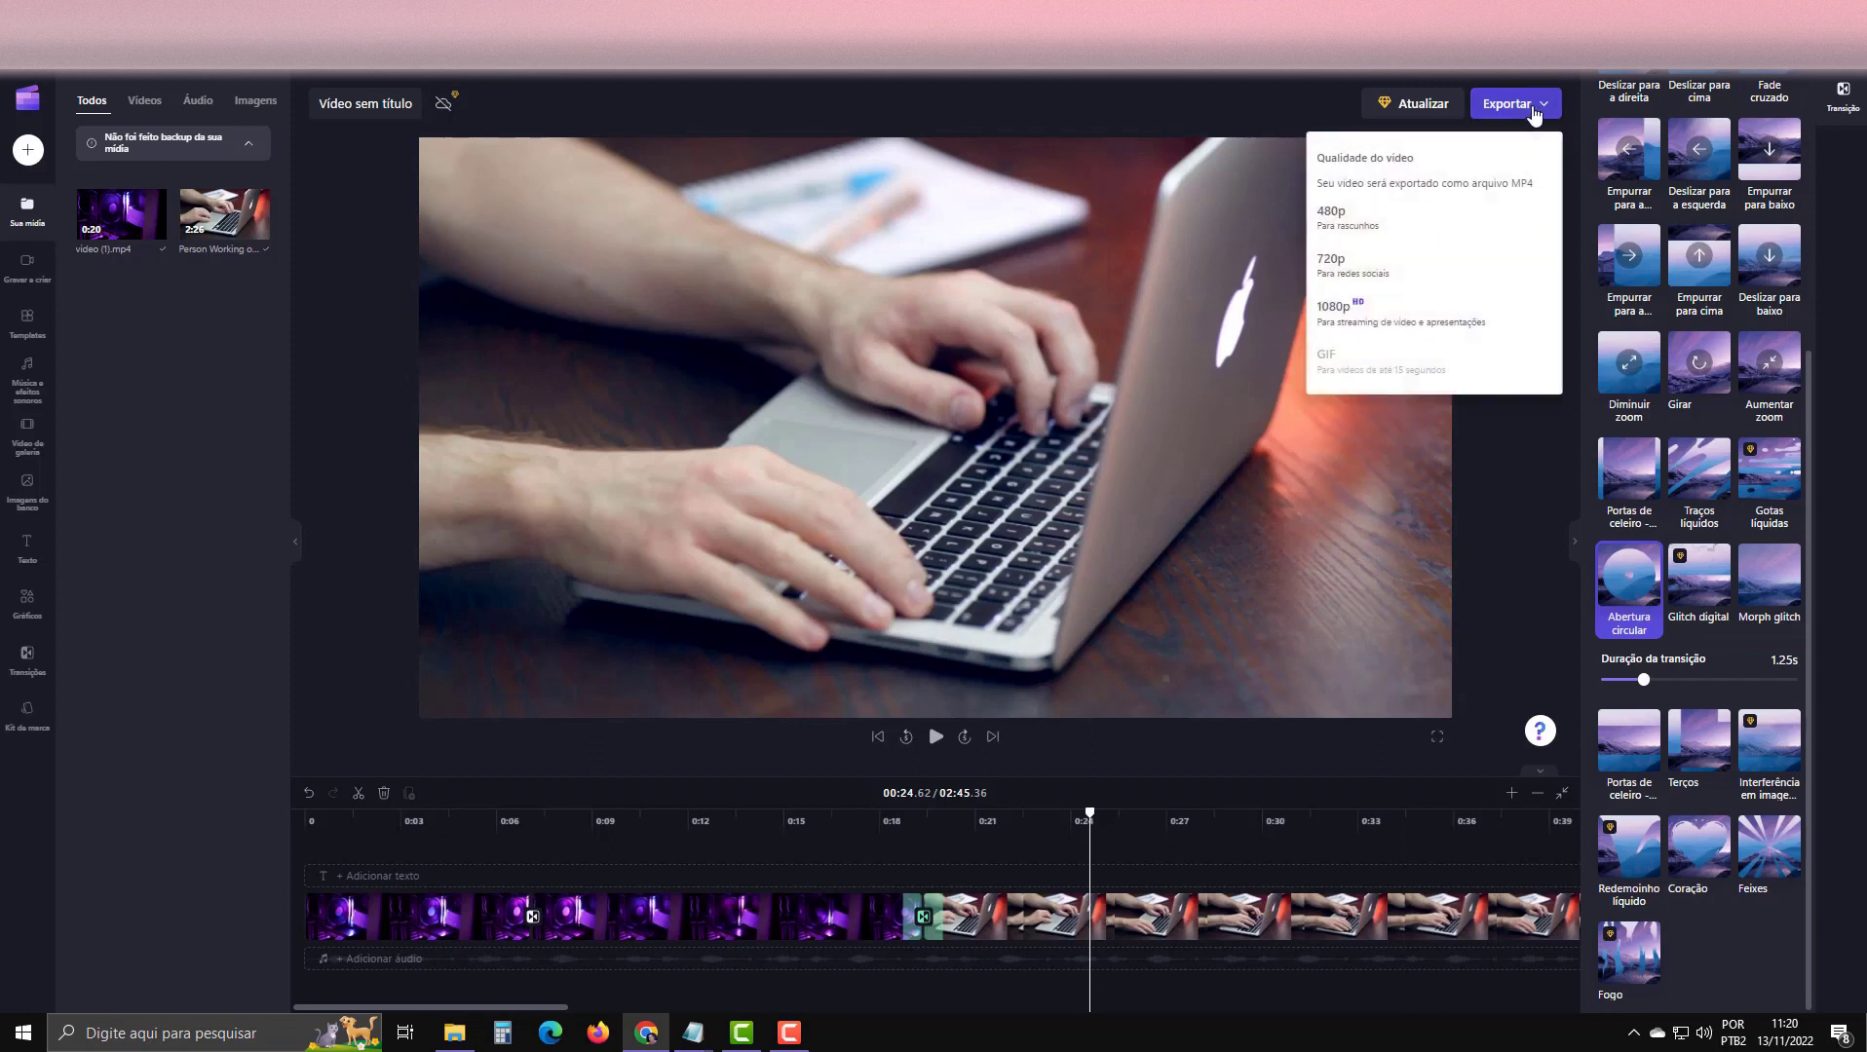
left_click(1375, 312)
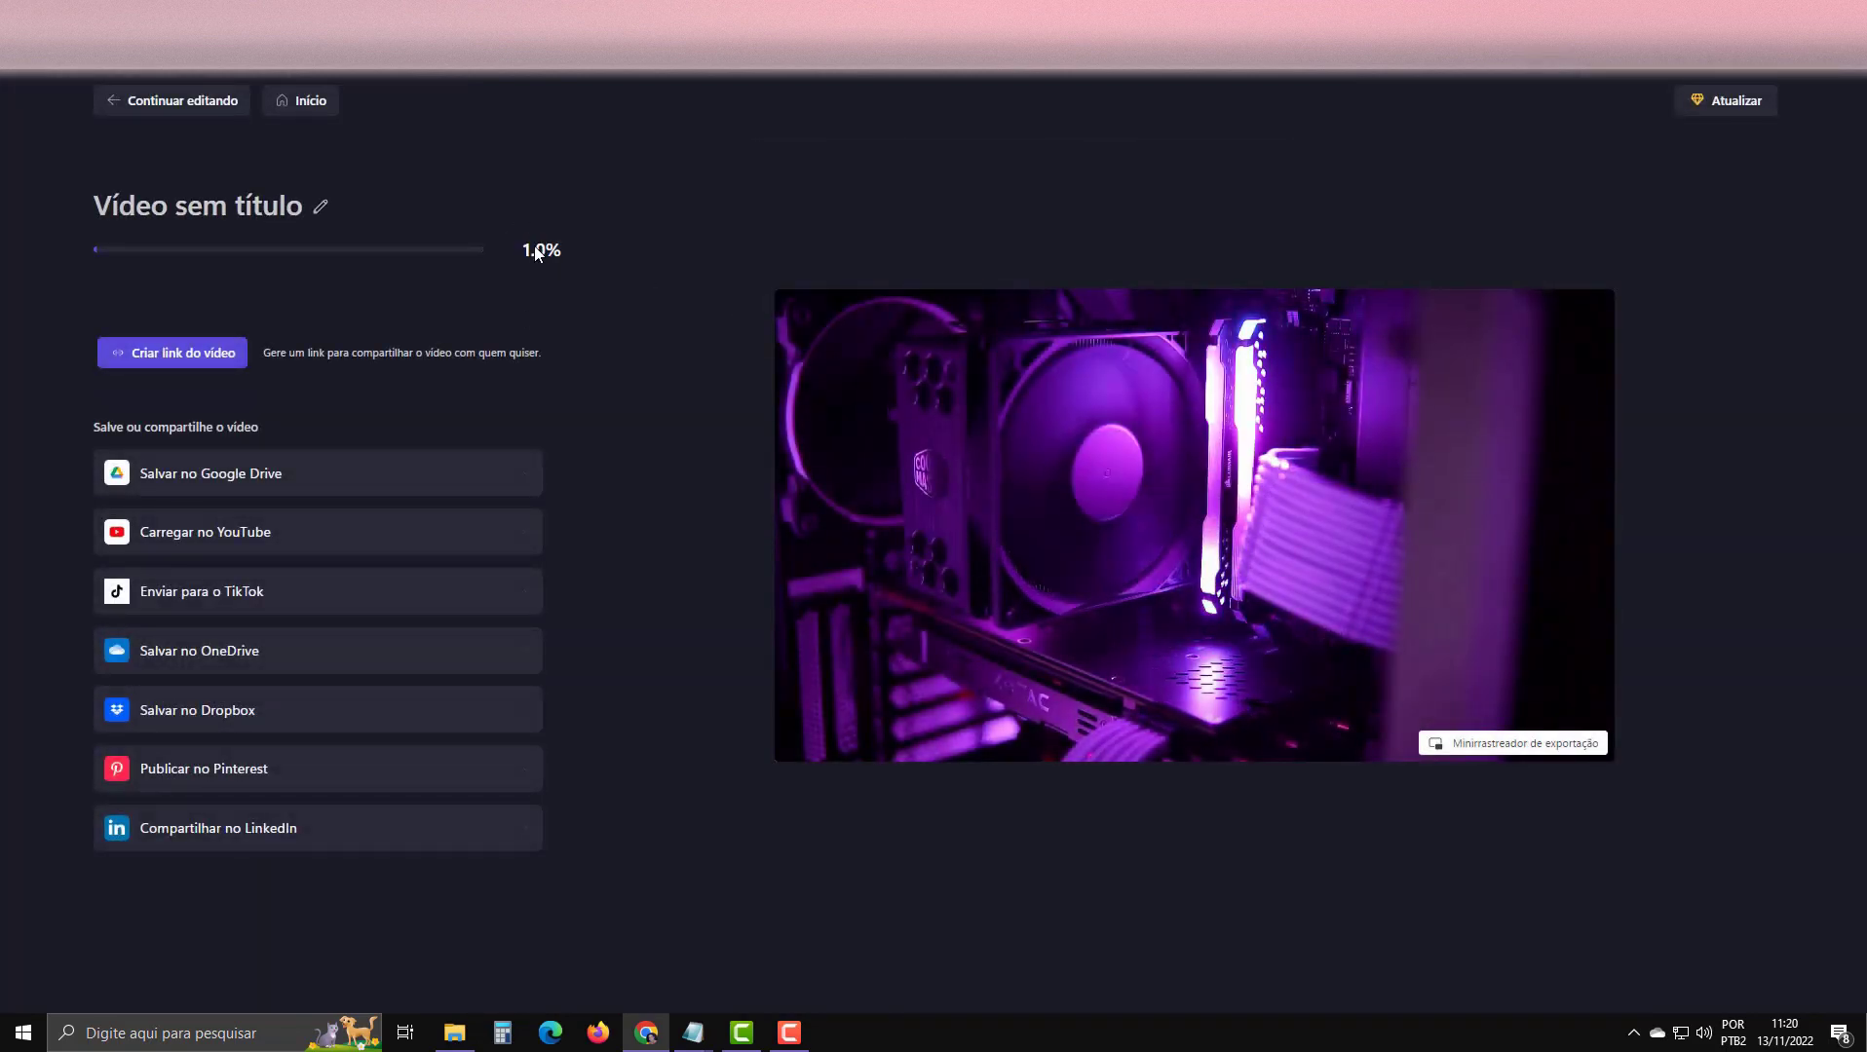
Replace the exported video's title with "nome".
left_click(321, 206)
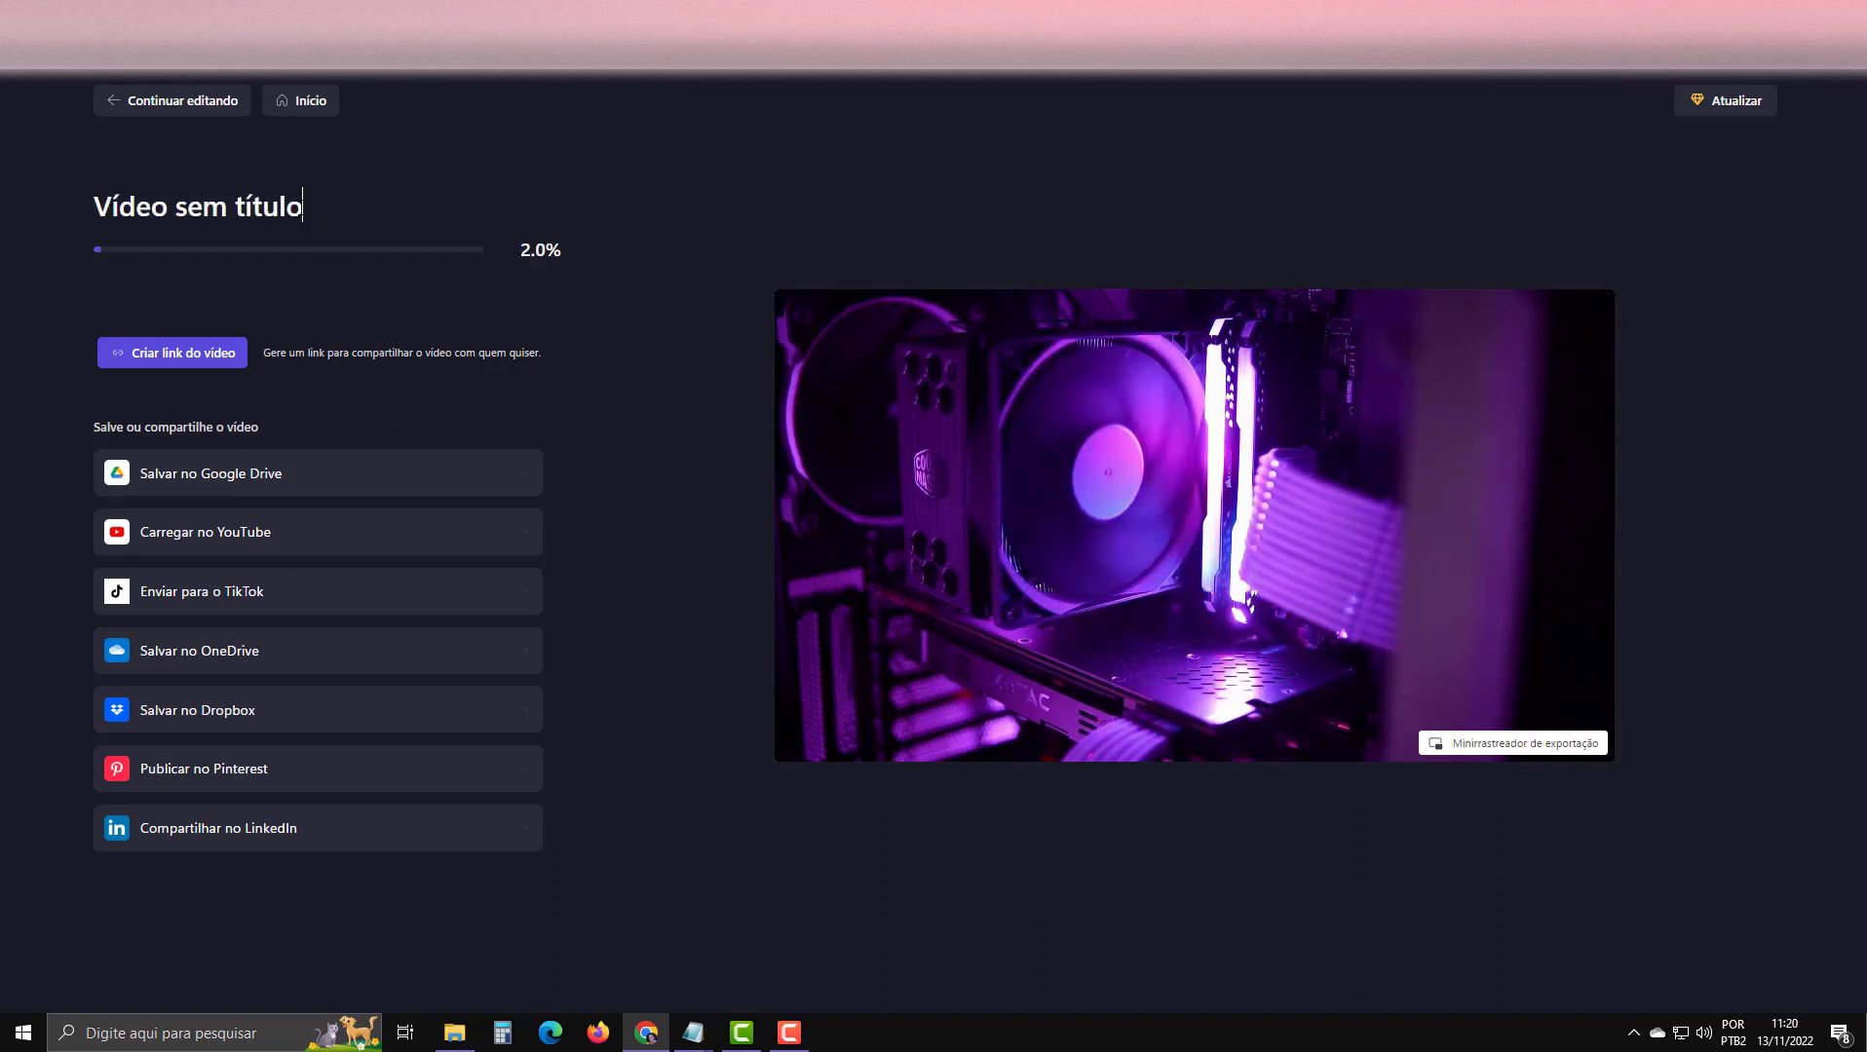
double_click(292, 207)
key("ctrl+a")
type("nome")
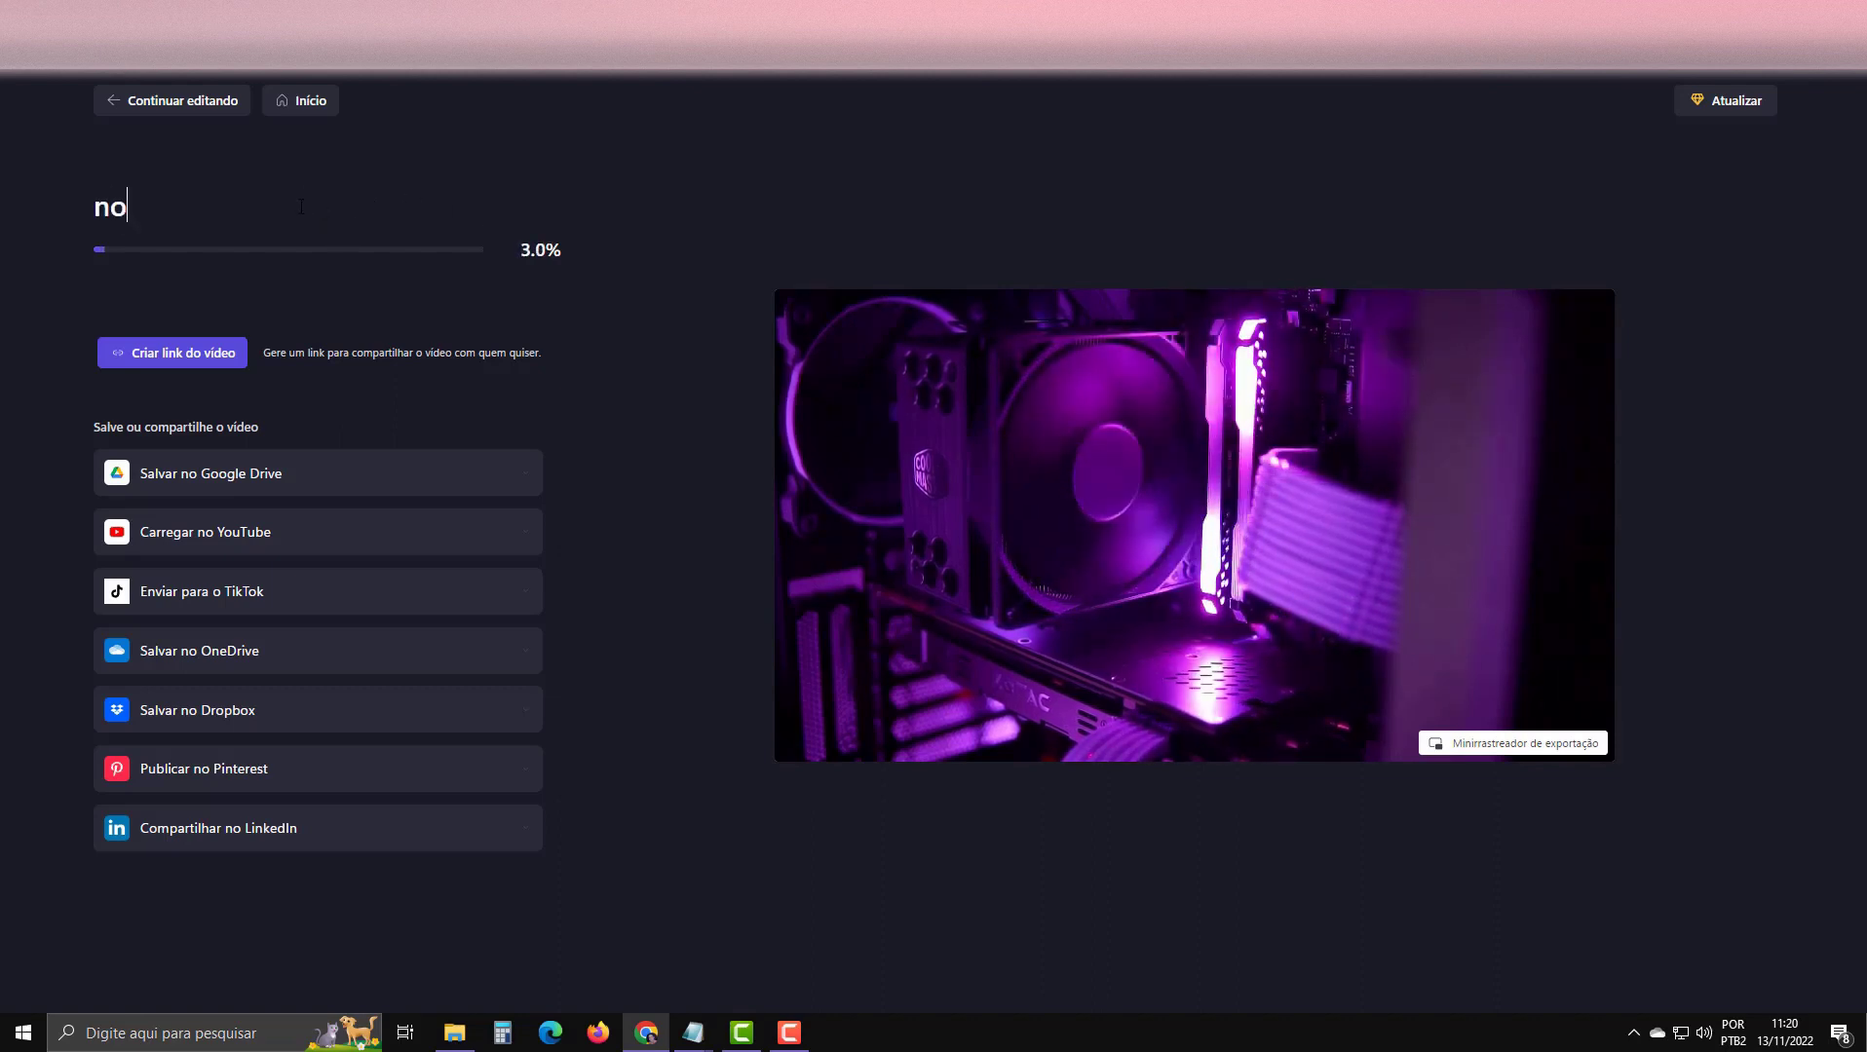